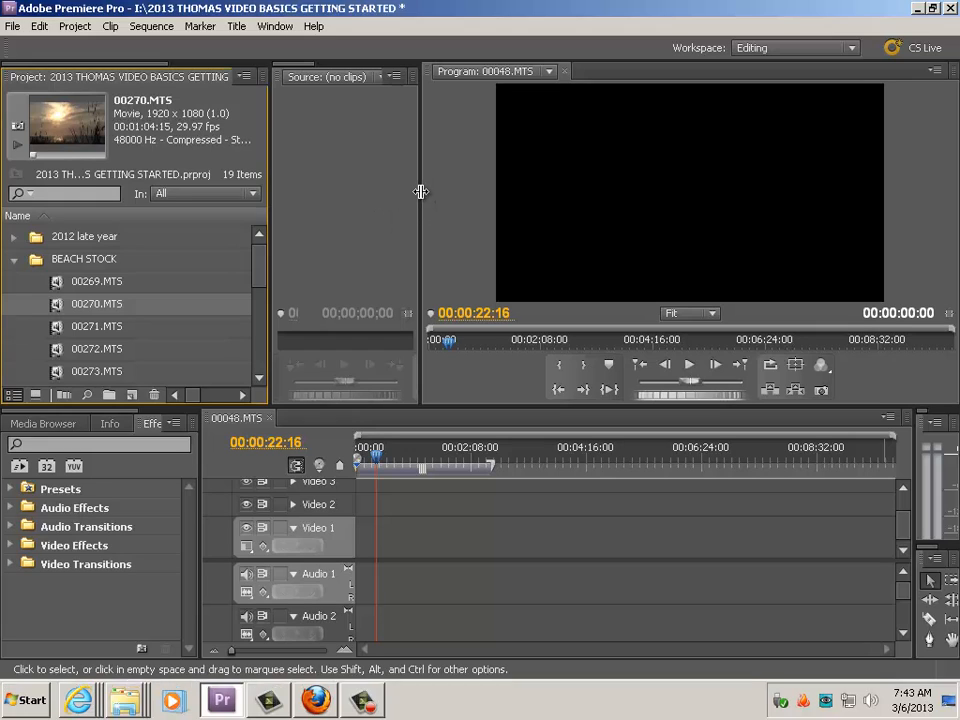
- Widen the Source monitor by moving its border with the Program monitor
{"action": "left_click_drag", "start_coordinate": [422, 191], "coordinate": [562, 179]}
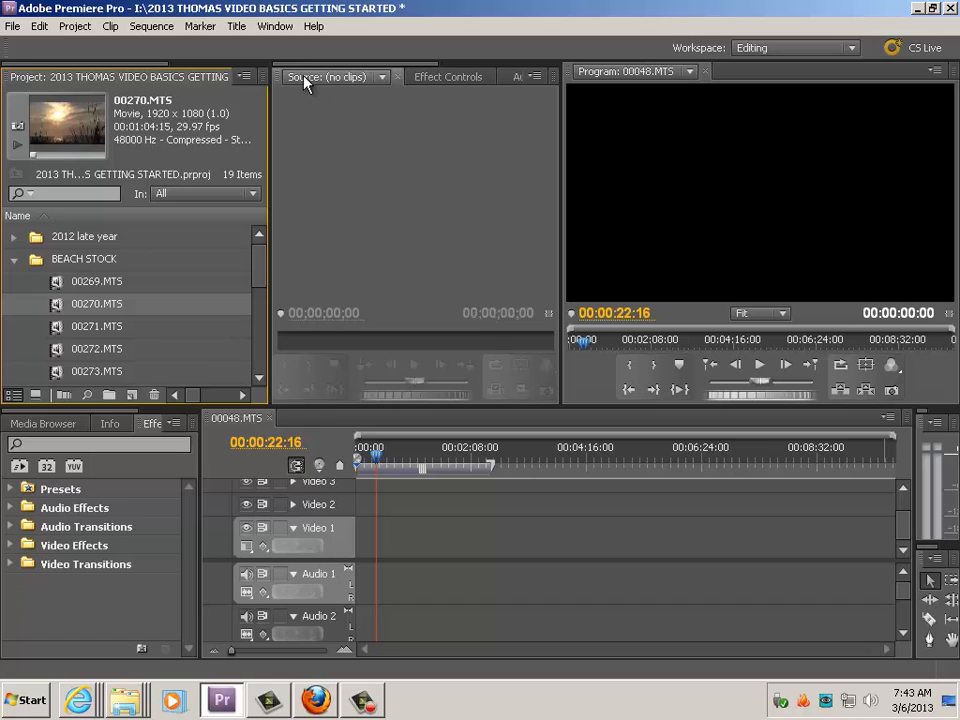
{"action": "left_click", "coordinate": [240, 32]}
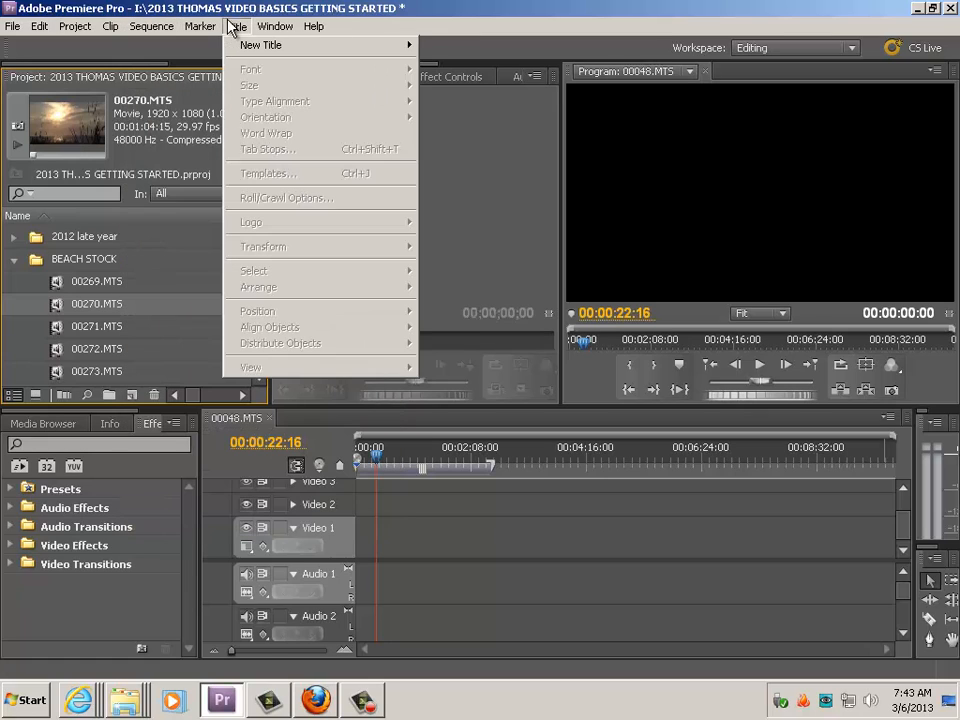
{"action": "mouse_move", "coordinate": [248, 50]}
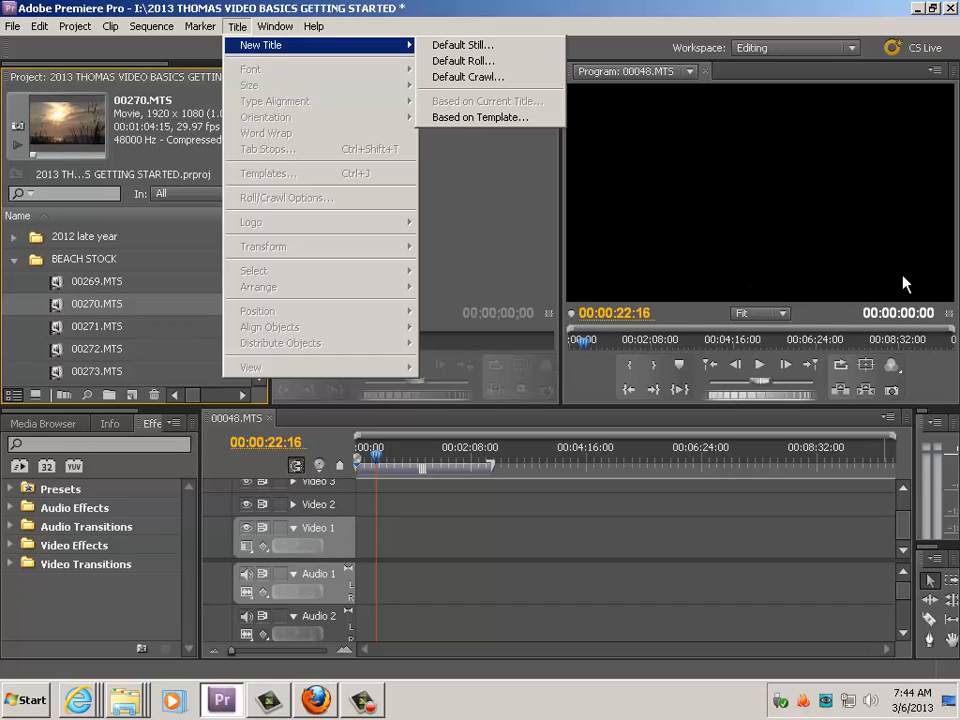
{"action": "left_click", "coordinate": [463, 66]}
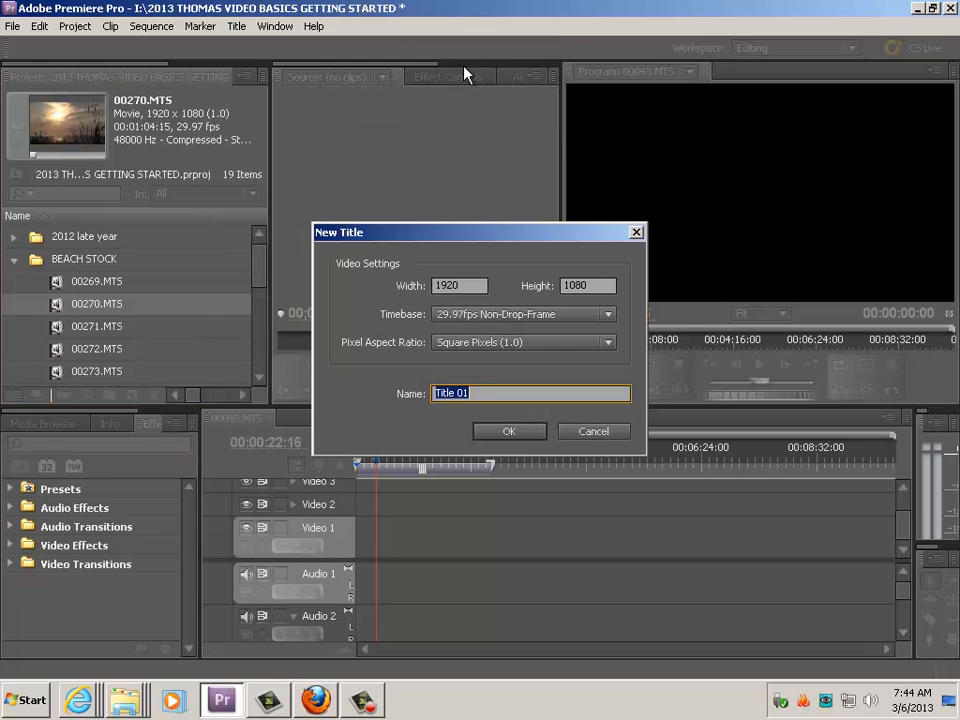
{"action": "left_click", "coordinate": [594, 432]}
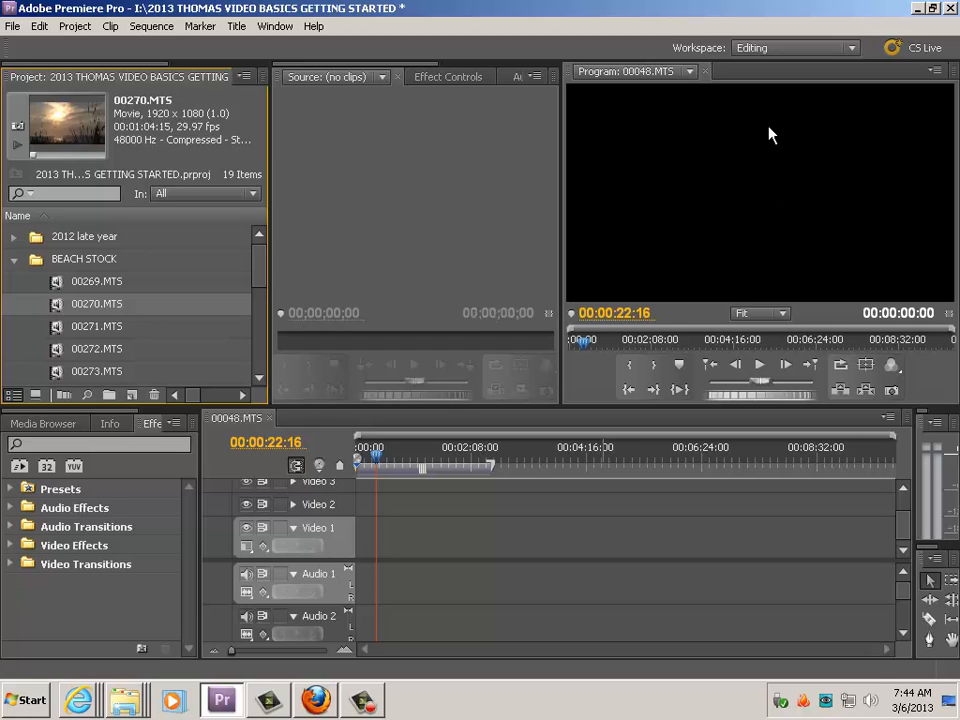
- Create a new default still title named "test" with the 1920 × 1080 video settings
{"action": "left_click", "coordinate": [240, 28]}
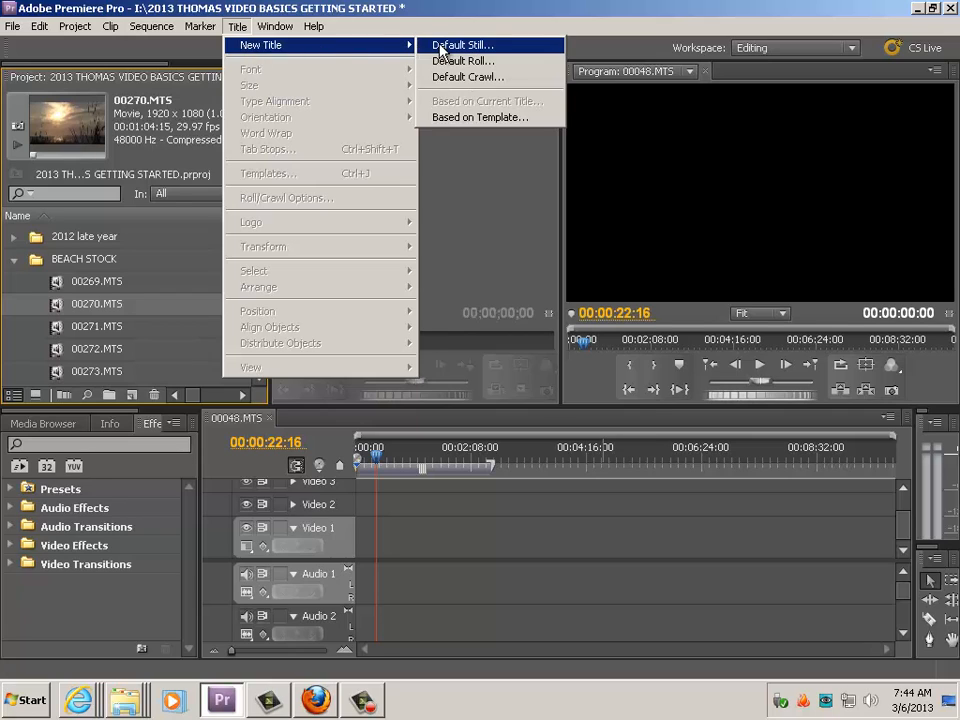
{"action": "left_click", "coordinate": [445, 45]}
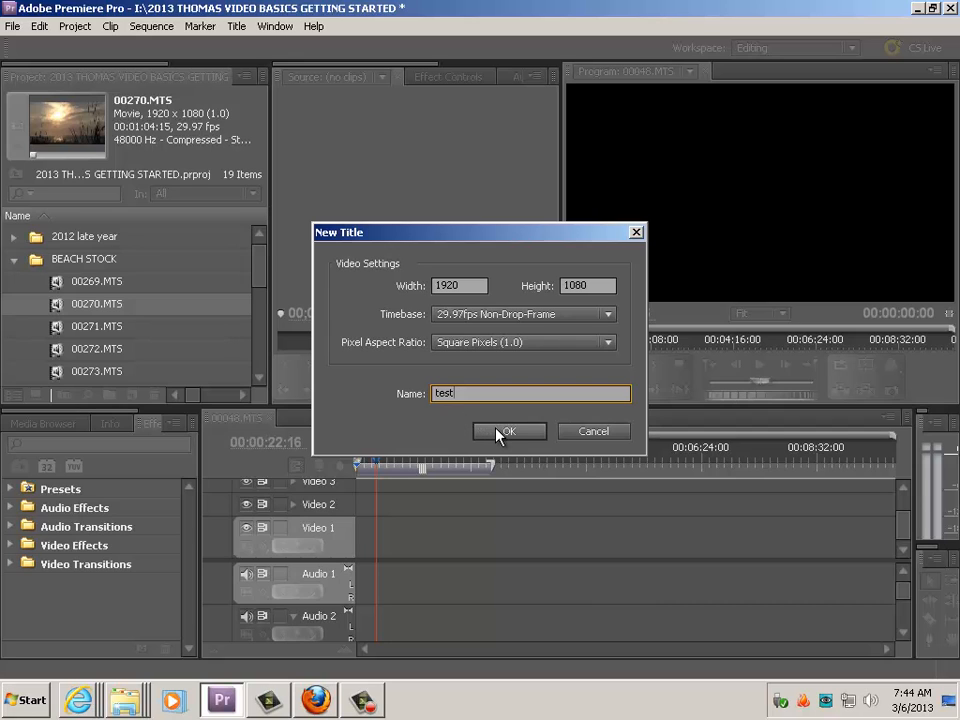
{"action": "left_click", "coordinate": [502, 432]}
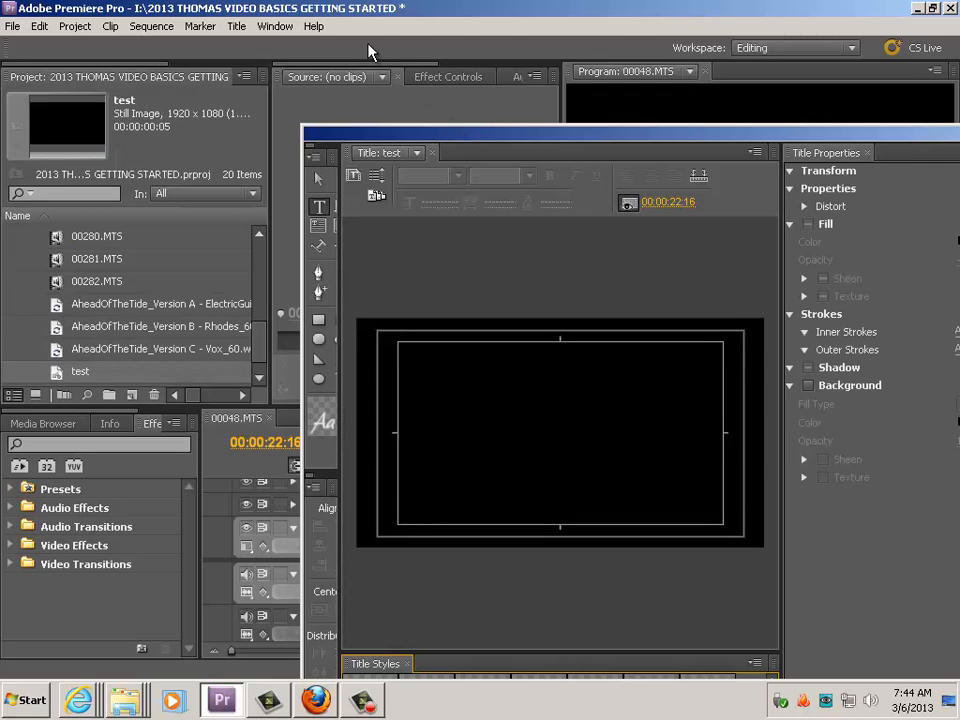
- Move the title editor window up beneath the menu bar and widen its Title Tools and Title Properties areas
{"action": "left_click_drag", "start_coordinate": [368, 50], "coordinate": [369, 43]}
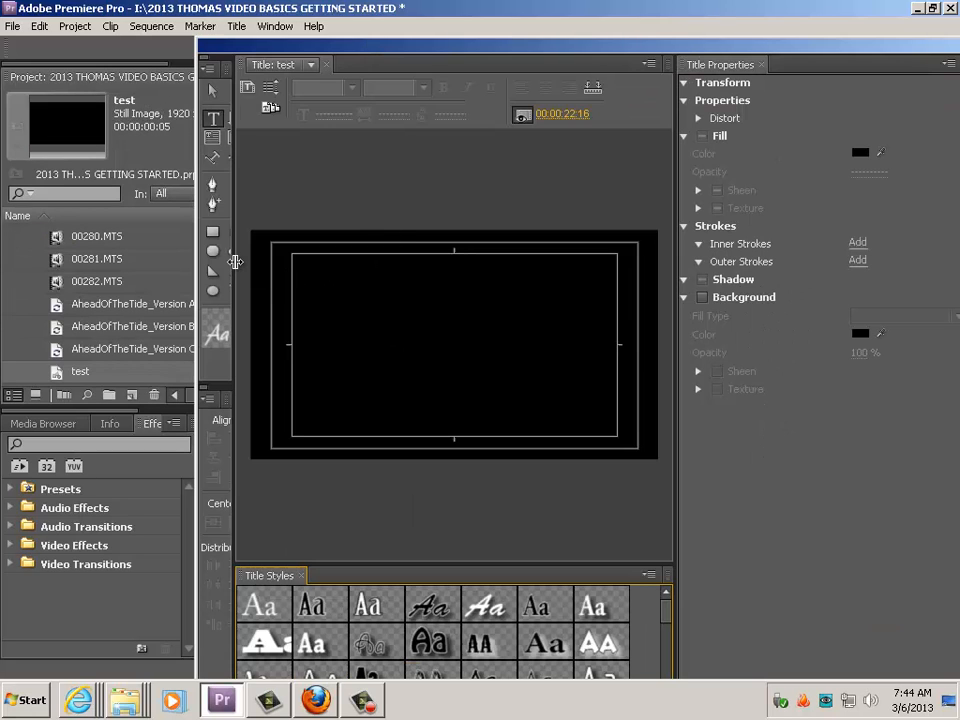
{"action": "mouse_move", "coordinate": [235, 262]}
{"action": "left_mouse_down"}
{"action": "mouse_move", "coordinate": [317, 261]}
{"action": "mouse_move", "coordinate": [289, 264]}
{"action": "left_mouse_up"}
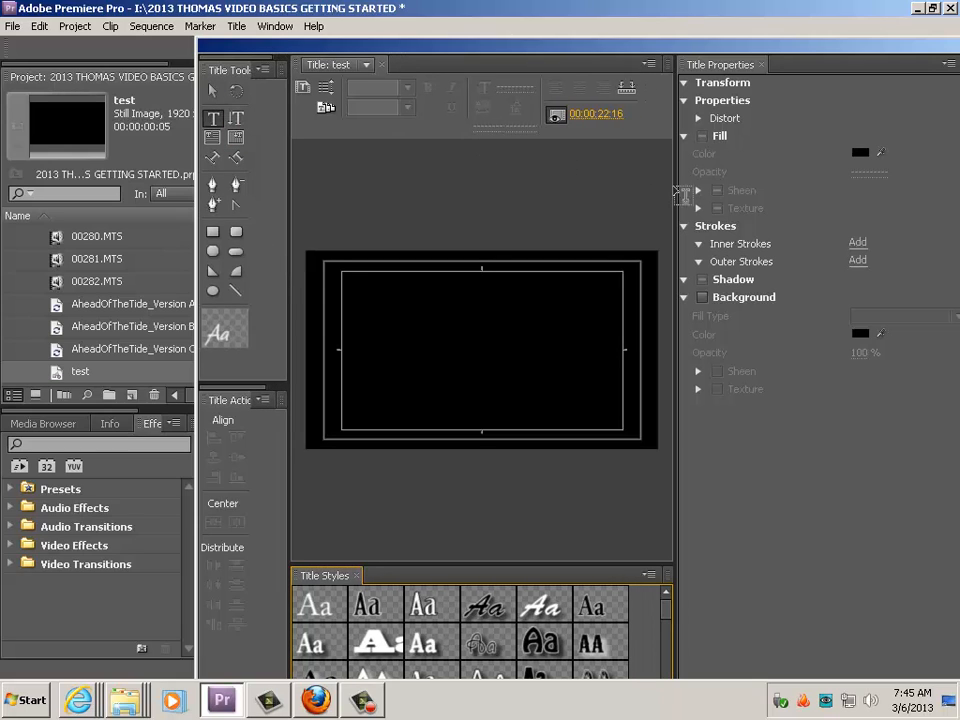
{"action": "left_click_drag", "start_coordinate": [674, 187], "coordinate": [652, 187]}
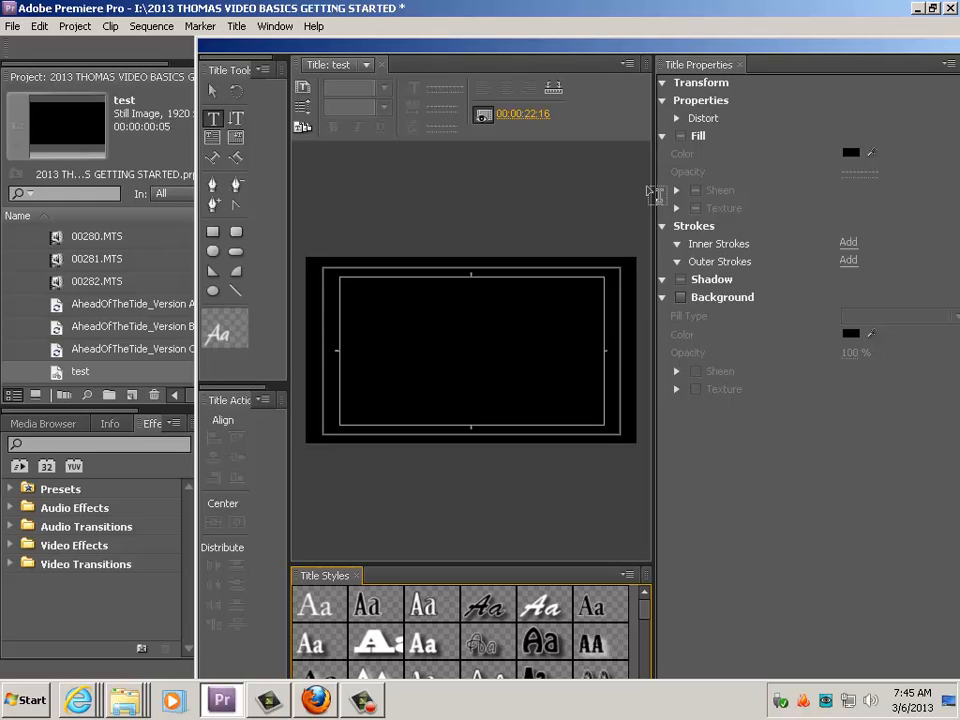
{"action": "left_click", "coordinate": [213, 92]}
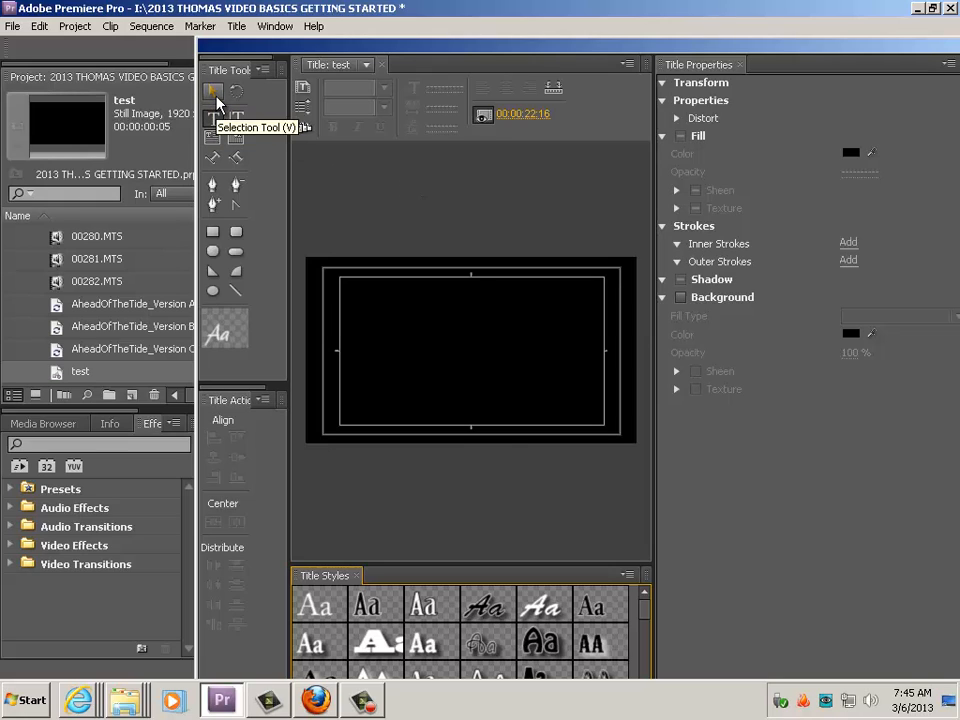
{"action": "left_click", "coordinate": [216, 97]}
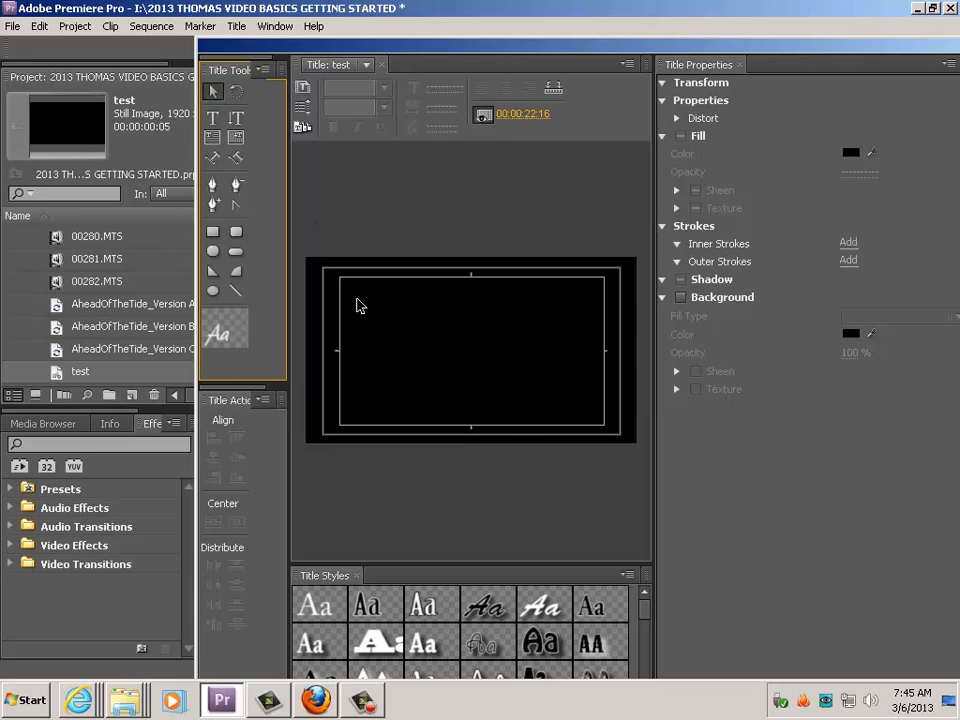
{"action": "left_click", "coordinate": [390, 345]}
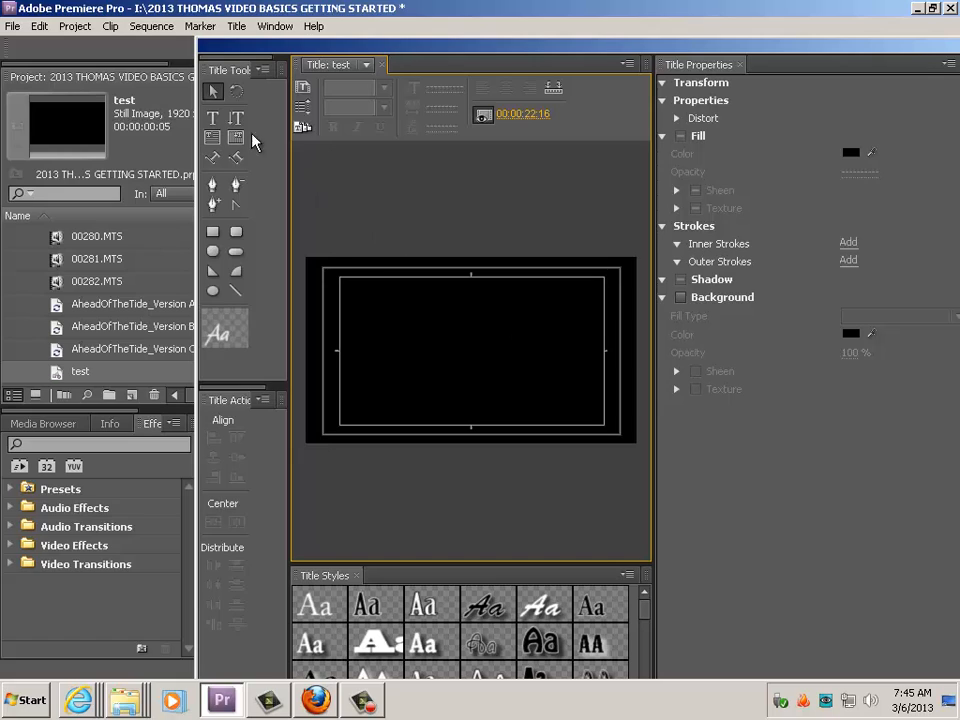
- Start a horizontal text object near the upper-left of the title-safe area, with font size 125 and centered alignment
{"action": "left_click", "coordinate": [213, 118]}
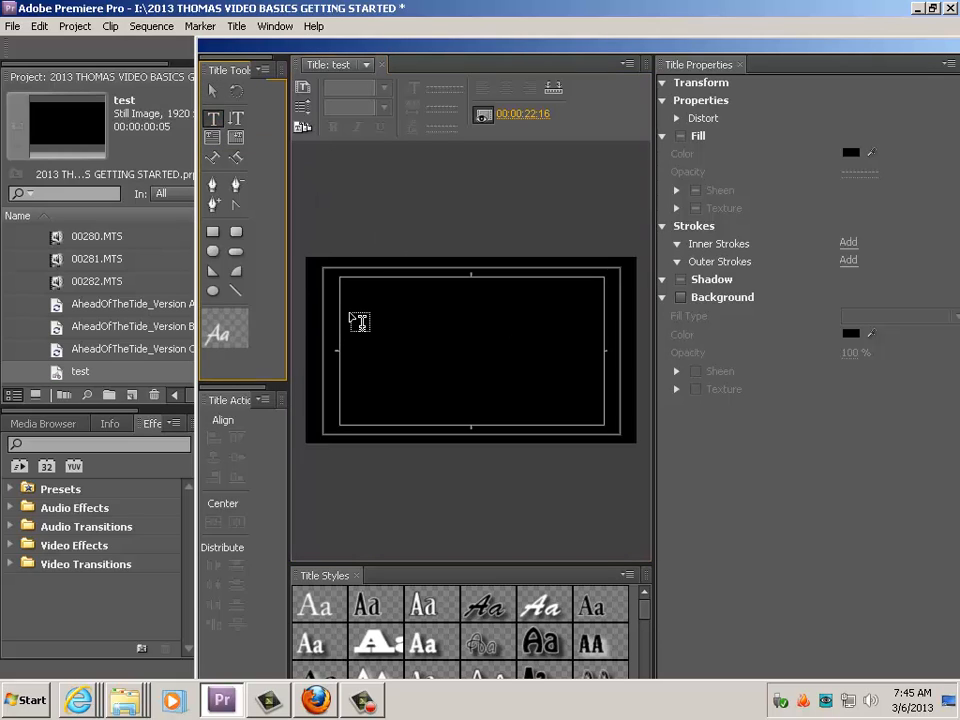
{"action": "left_click", "coordinate": [352, 317]}
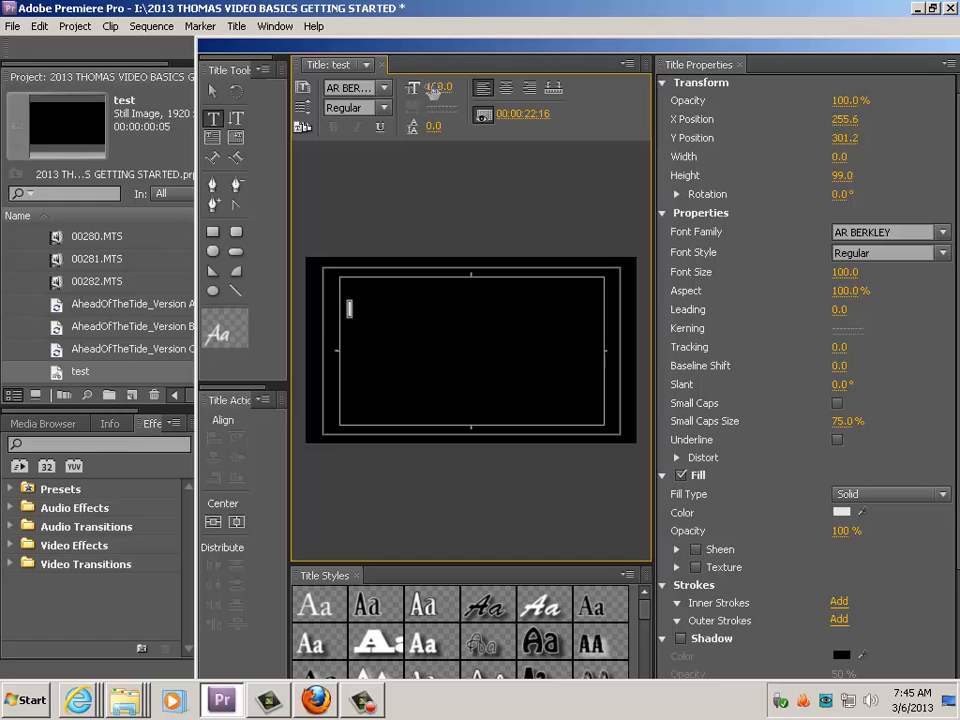
{"action": "left_click_drag", "start_coordinate": [433, 89], "coordinate": [482, 86]}
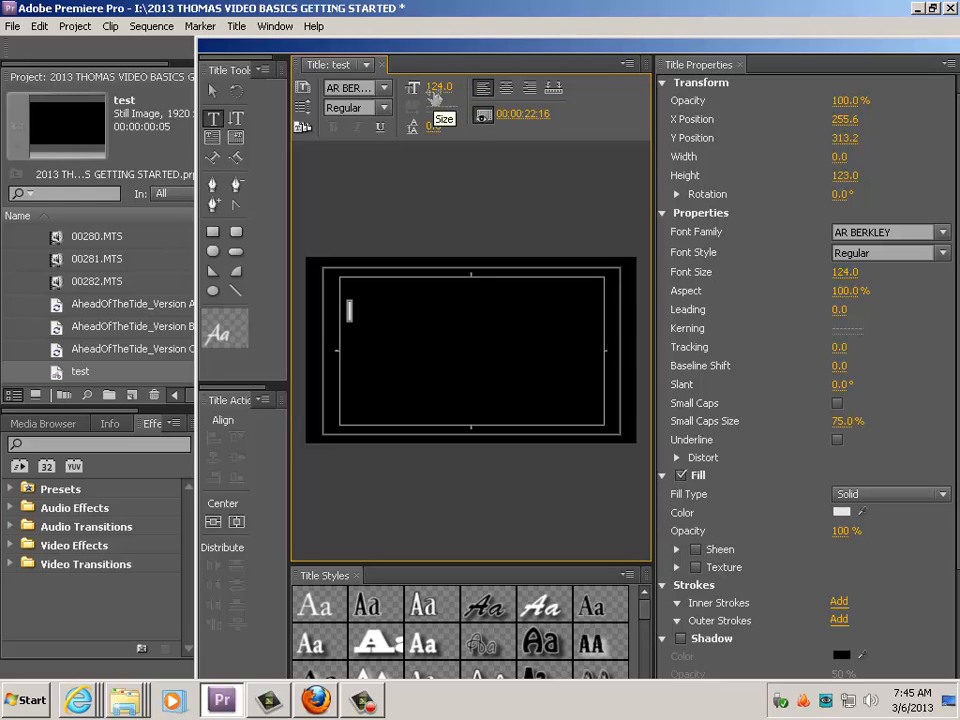
{"action": "left_click_drag", "start_coordinate": [435, 97], "coordinate": [475, 97]}
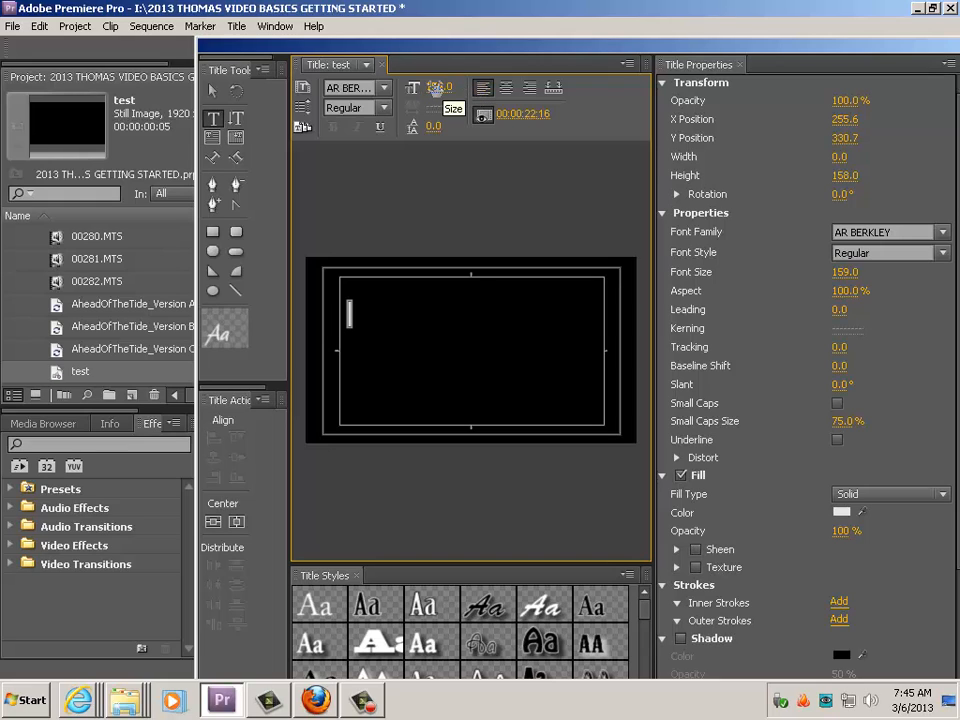
{"action": "left_click", "coordinate": [450, 87]}
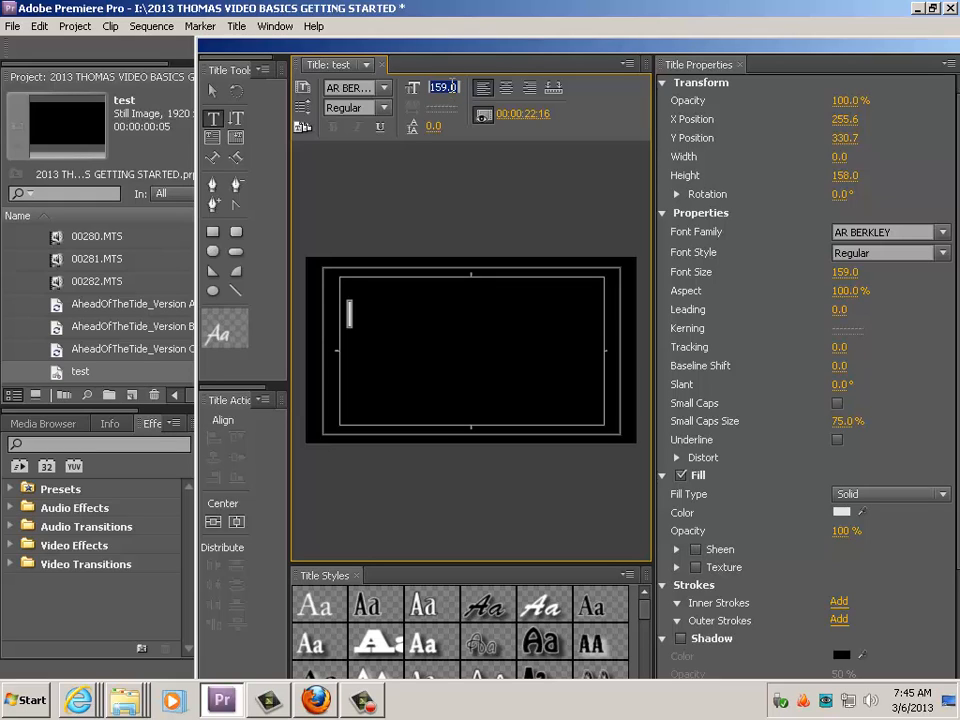
{"action": "type", "text": "125"}
{"action": "key", "text": "Return"}
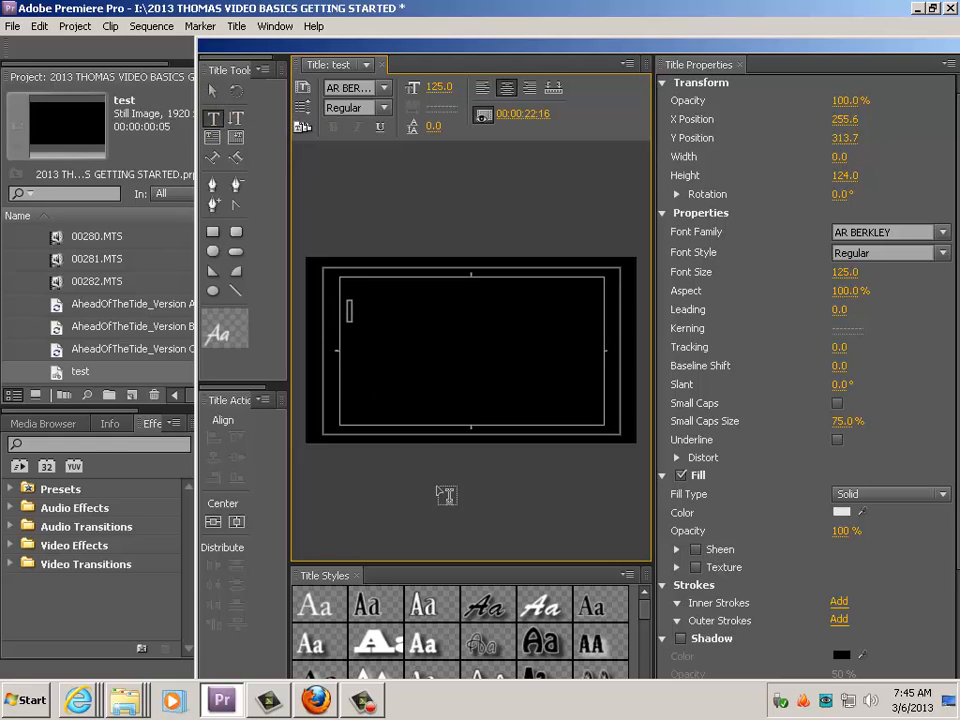
- Apply the Info Bronze title style to the text object and enter "My Summer Vacation"
{"action": "left_click_drag", "start_coordinate": [642, 608], "coordinate": [649, 636]}
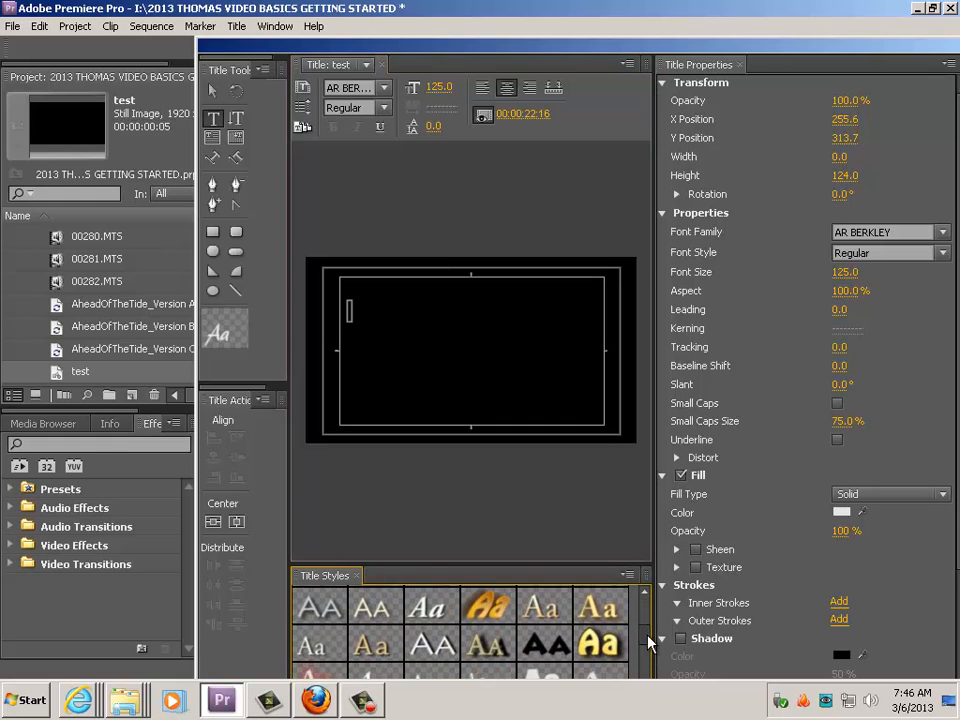
{"action": "left_click", "coordinate": [495, 640]}
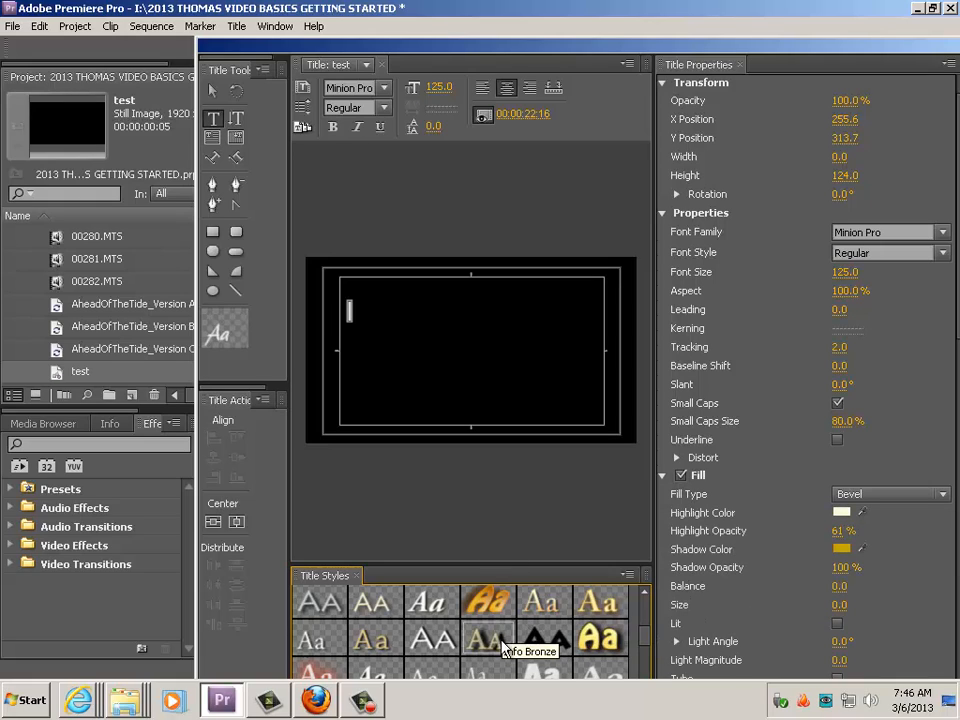
{"action": "left_click", "coordinate": [351, 312]}
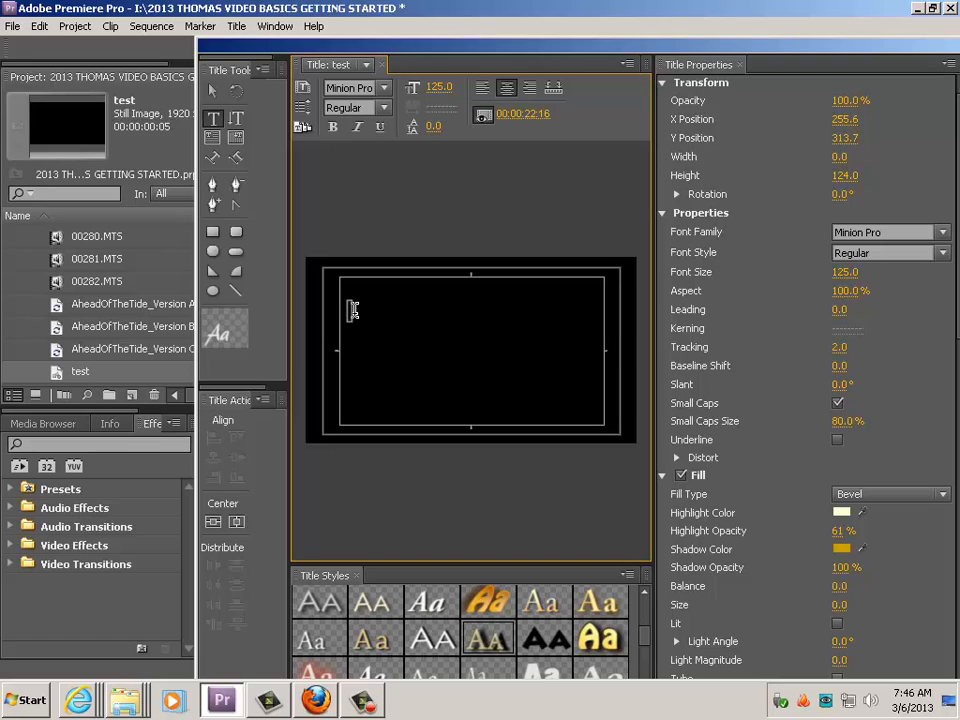
{"action": "type", "text": "My"}
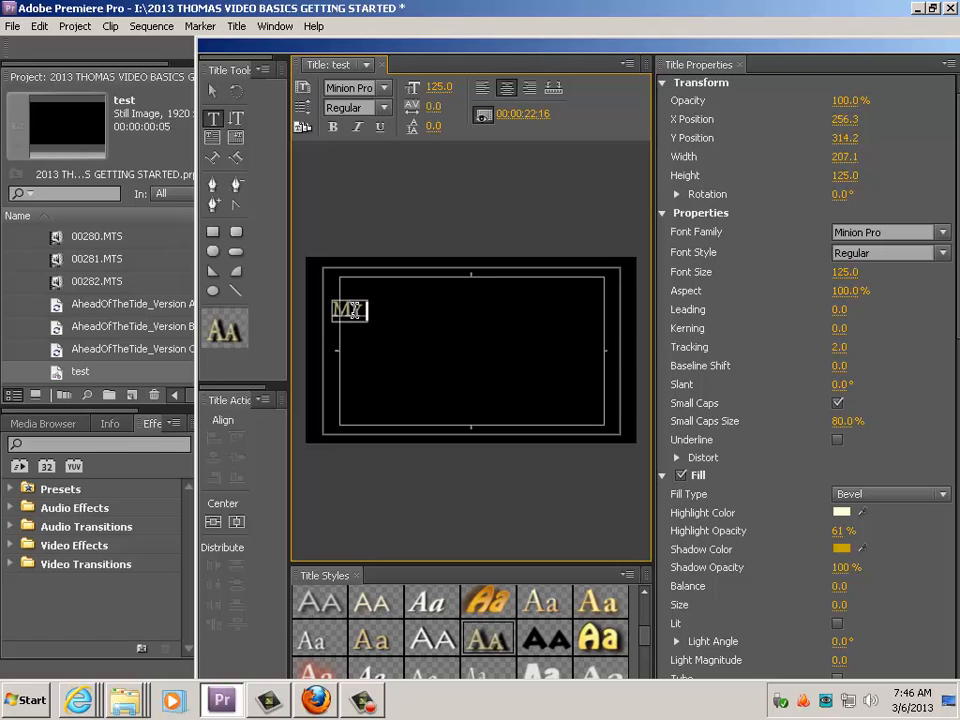
{"action": "type", "text": " Summer Vaca"}
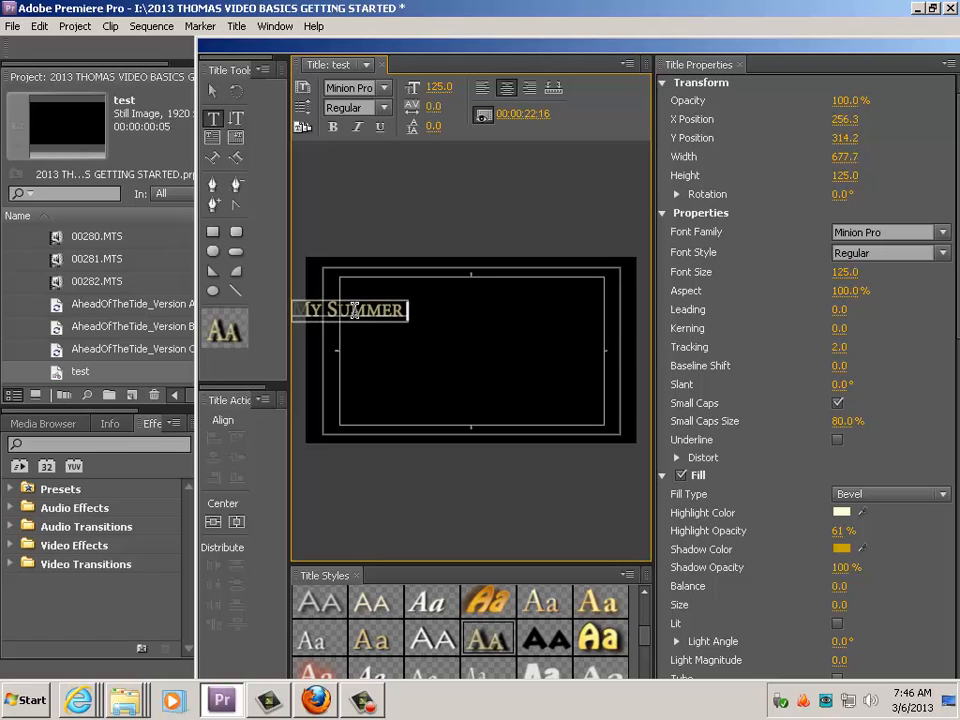
{"action": "type", "text": "tion"}
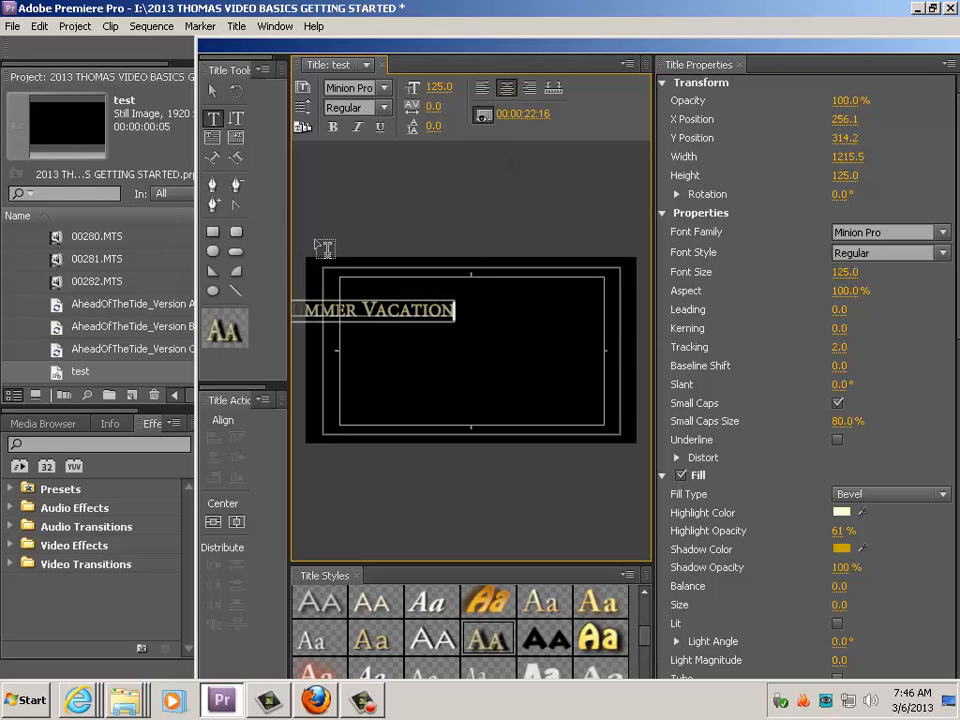
- Move the title text to about the middle of the frame and stretch its height to about 255
{"action": "left_click", "coordinate": [214, 96]}
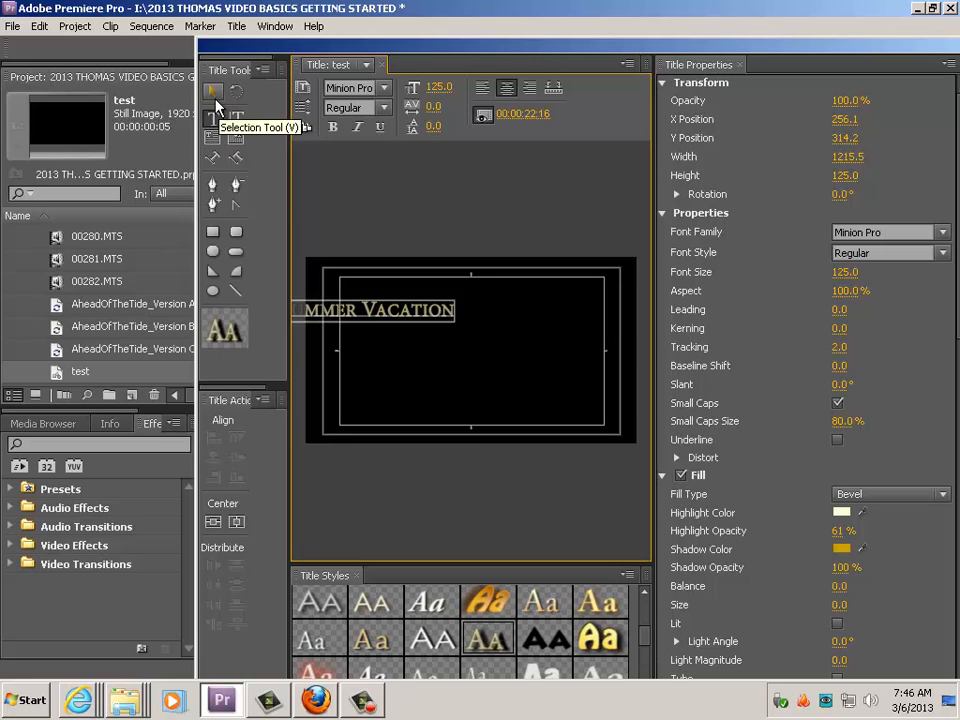
{"action": "left_click_drag", "start_coordinate": [390, 314], "coordinate": [480, 316]}
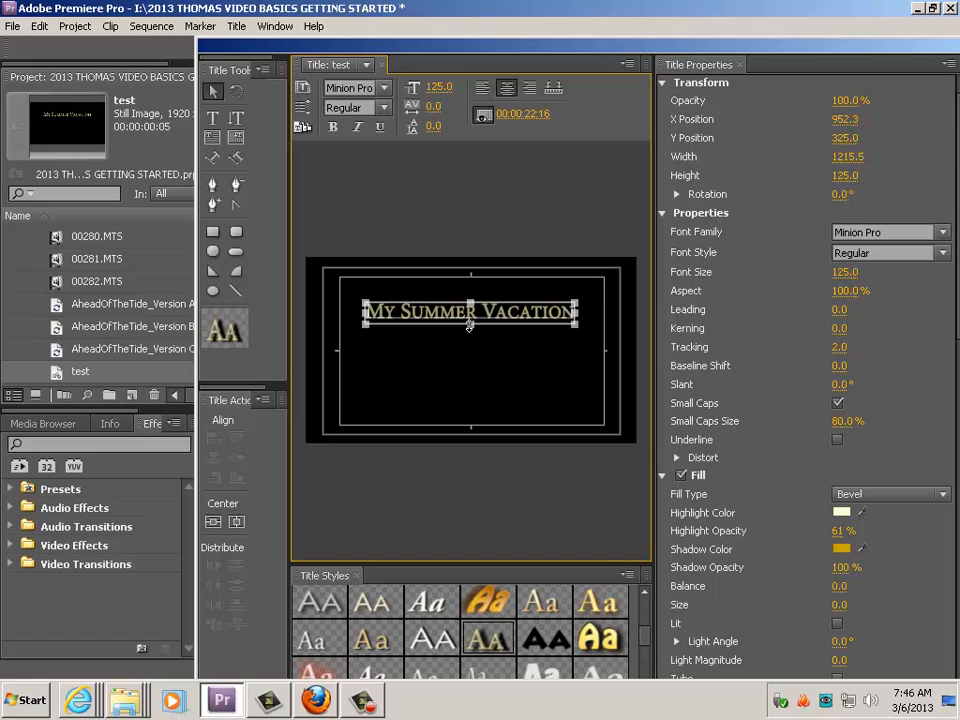
{"action": "left_click_drag", "start_coordinate": [467, 325], "coordinate": [480, 355]}
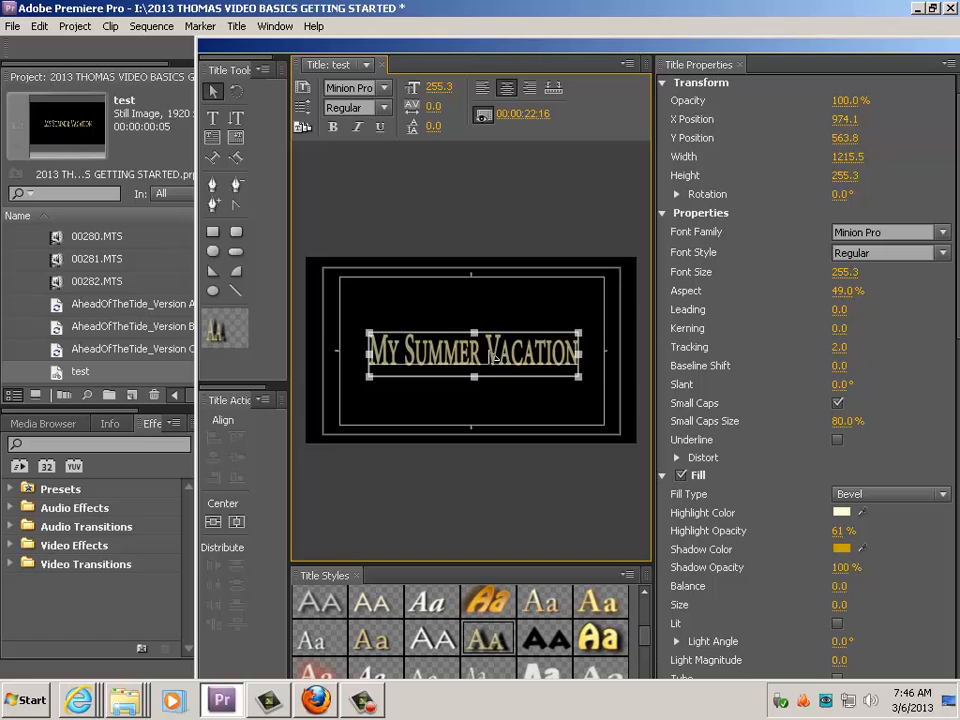
- Center the "My Summer Vacation" text horizontally and vertically in the frame
{"action": "right_click", "coordinate": [490, 354]}
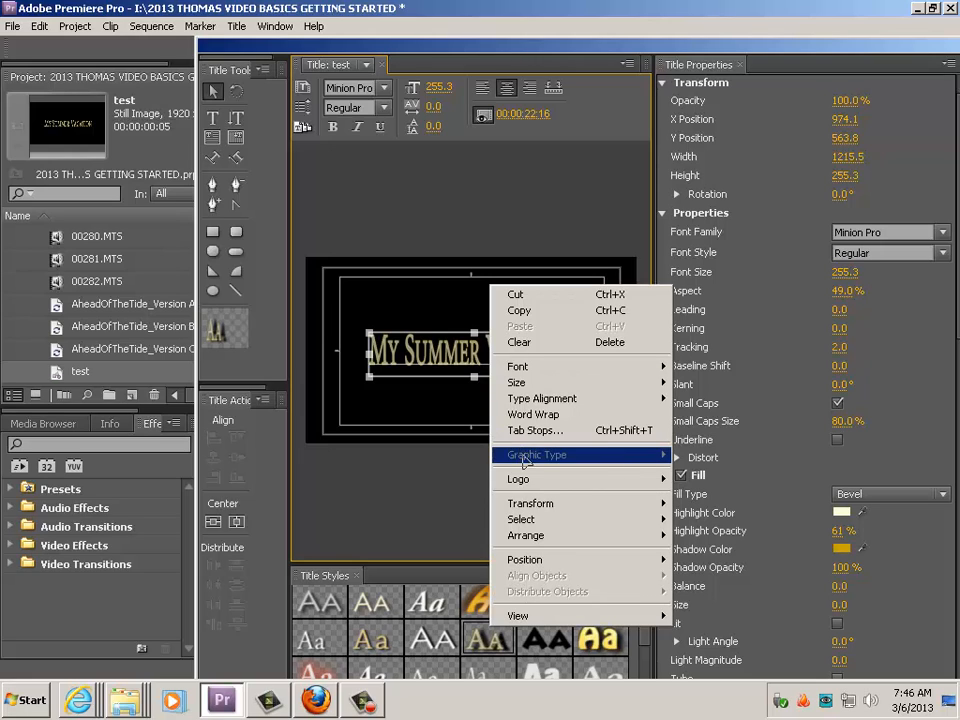
{"action": "mouse_move", "coordinate": [558, 567]}
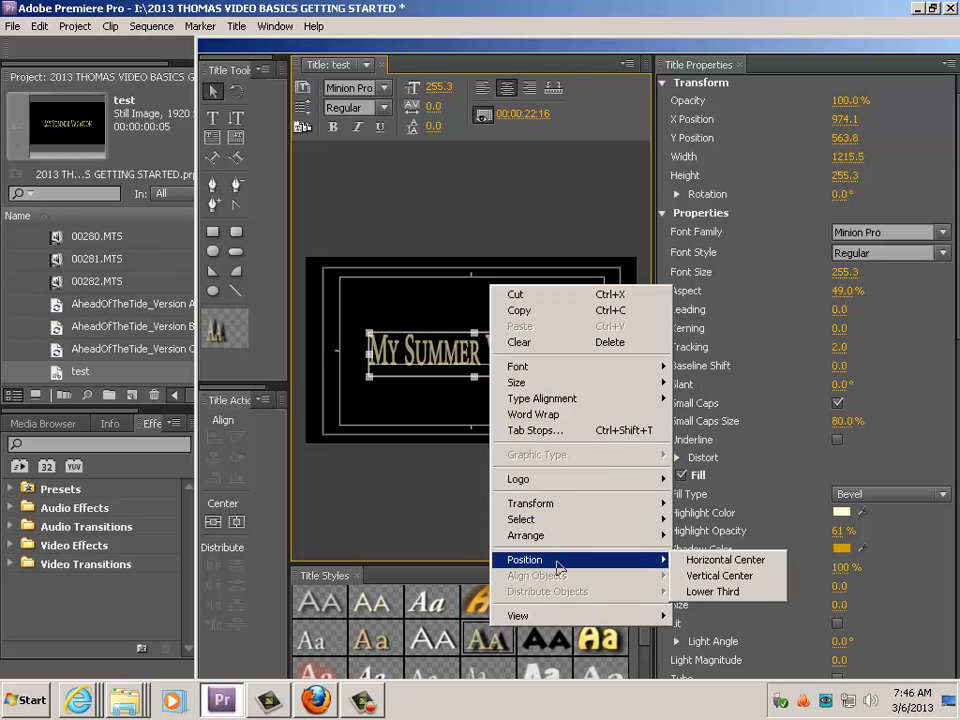
{"action": "left_click", "coordinate": [724, 560]}
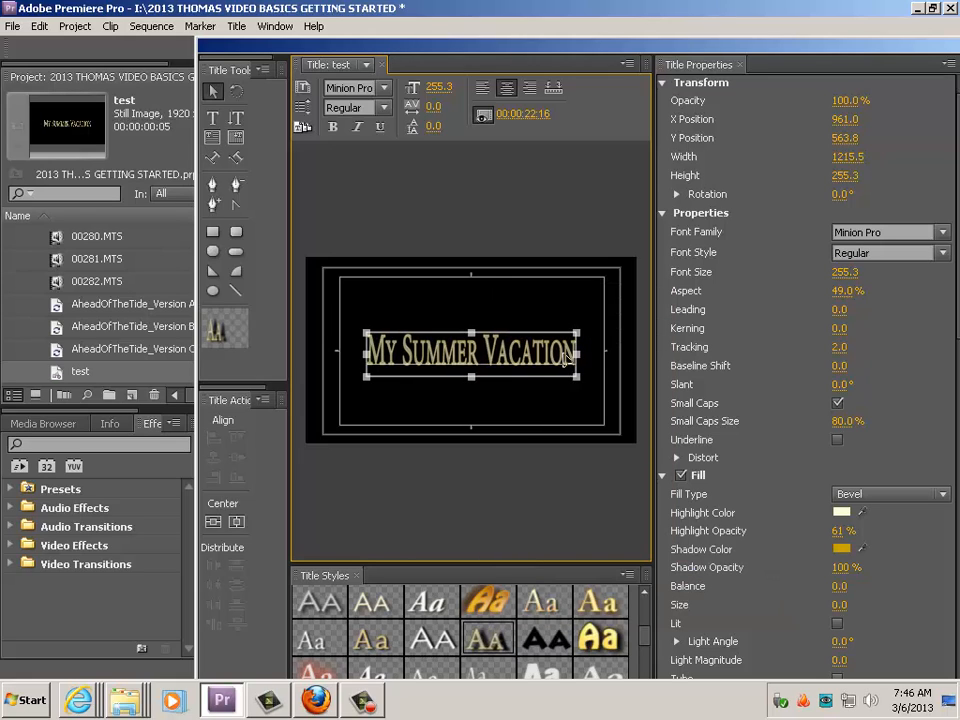
{"action": "right_click", "coordinate": [519, 358]}
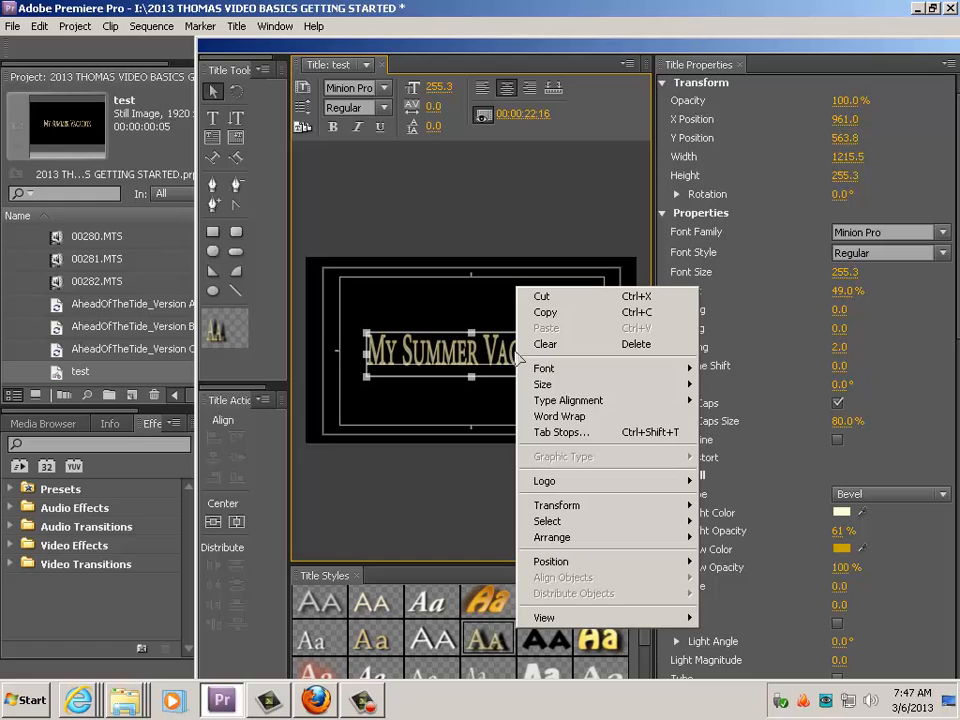
{"action": "mouse_move", "coordinate": [588, 563]}
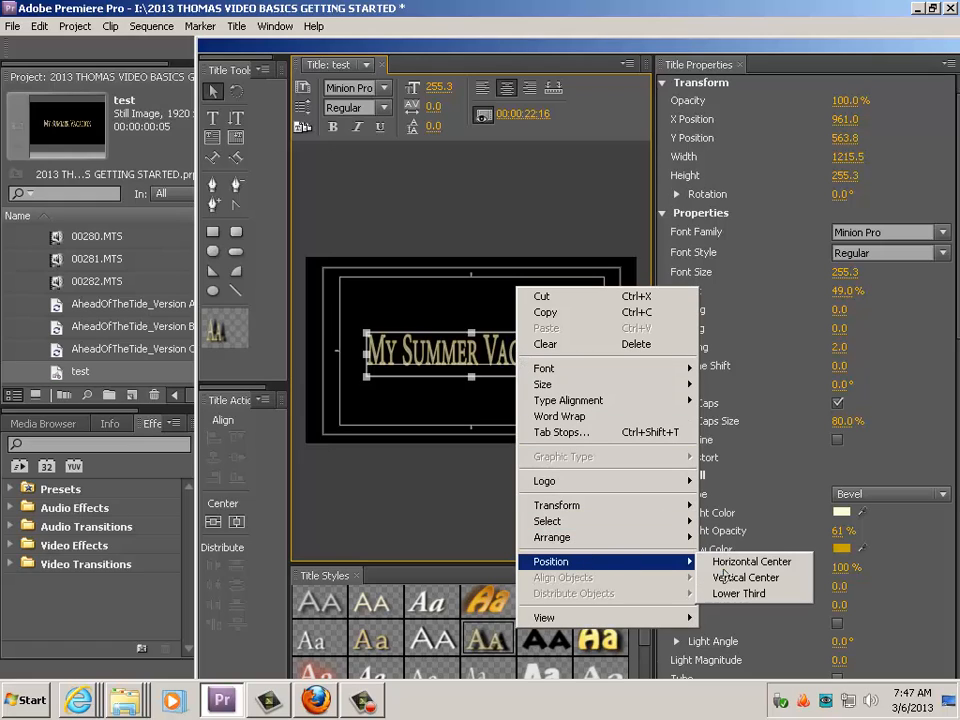
{"action": "left_click", "coordinate": [729, 574]}
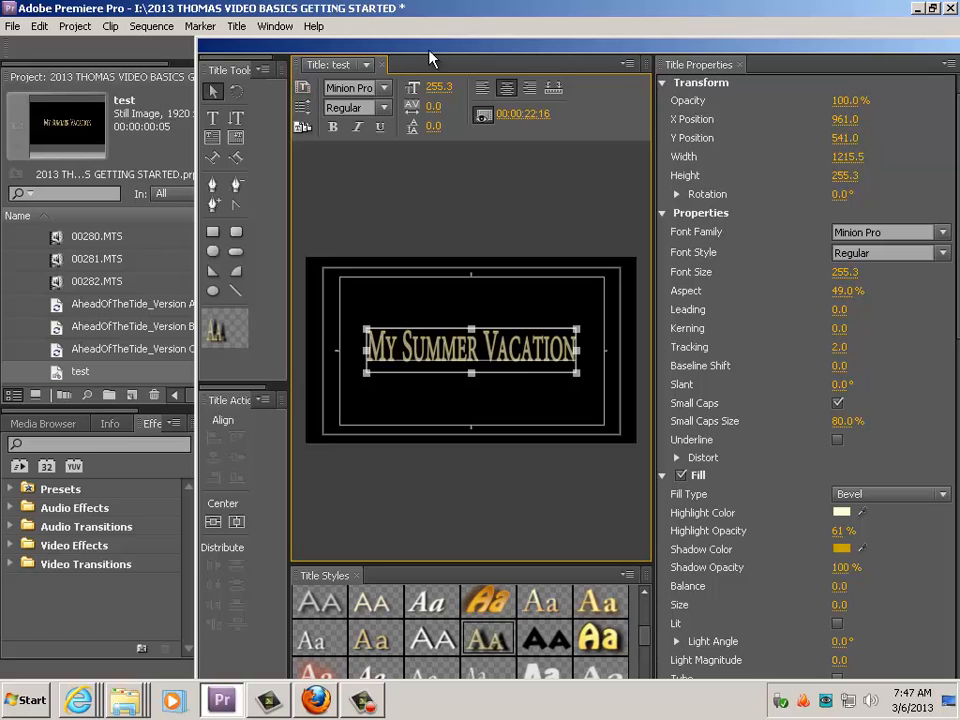
- Create a new title named "test2" based on the current "My Summer Vacation" title
{"action": "double_click", "coordinate": [322, 40]}
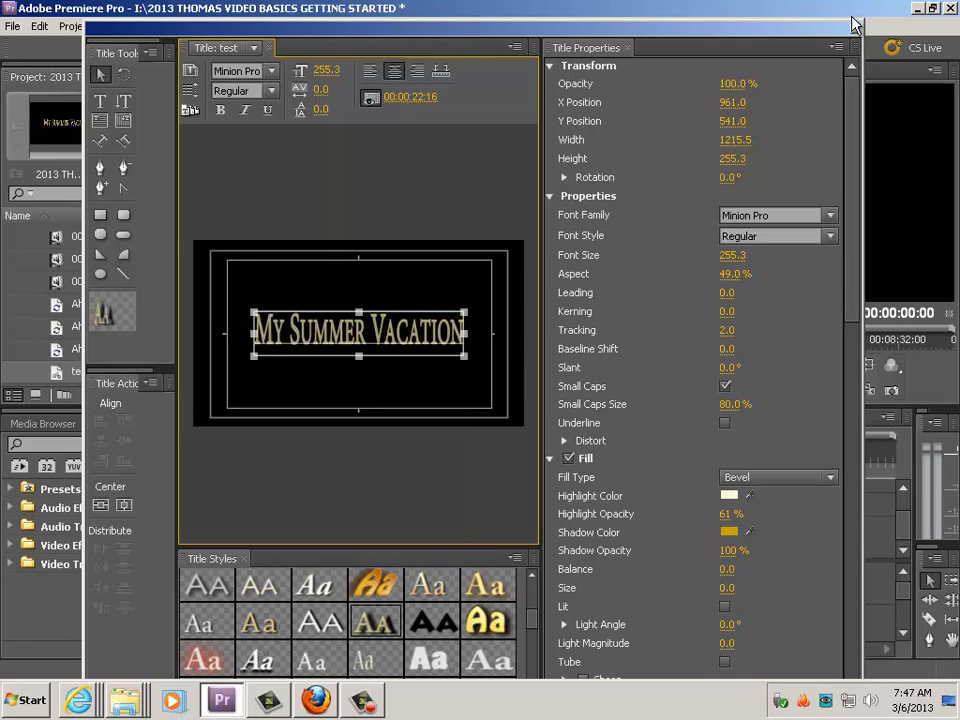
{"action": "left_click", "coordinate": [191, 73]}
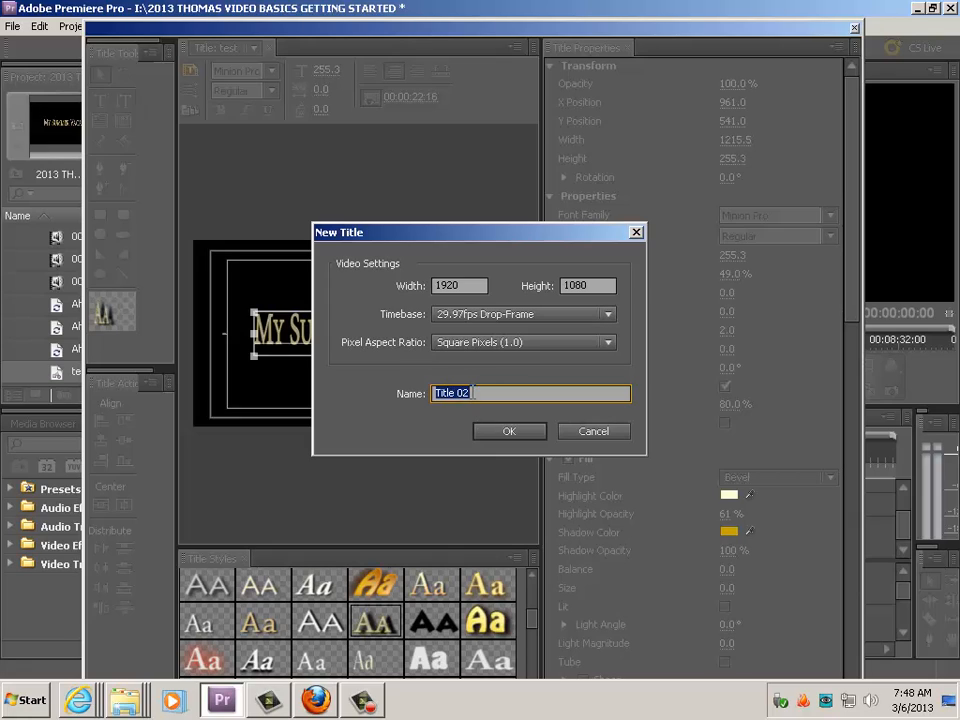
{"action": "type", "text": "test2"}
{"action": "key", "text": "Return"}
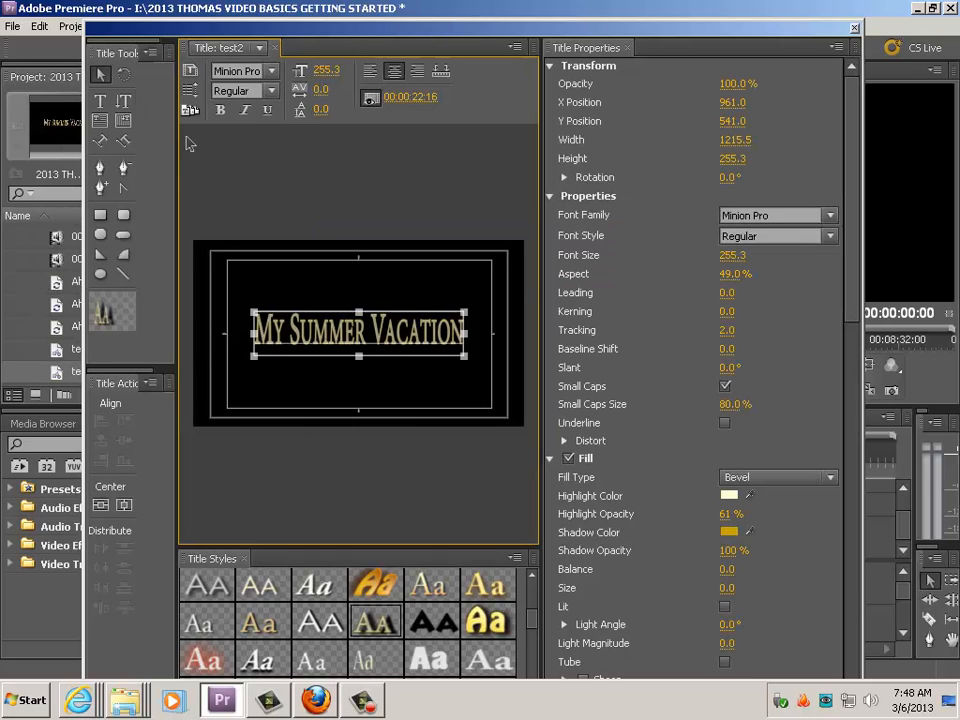
- Compare the previews of the "test" and "test2" titles in the project's item list
{"action": "left_click_drag", "start_coordinate": [164, 21], "coordinate": [298, 32]}
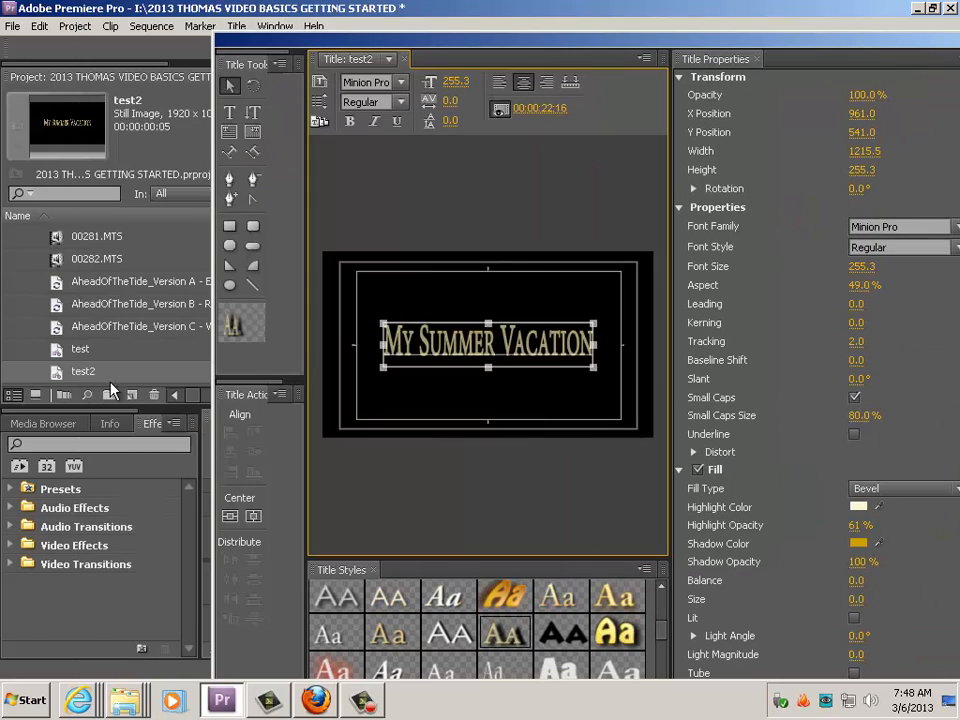
{"action": "left_click", "coordinate": [62, 353]}
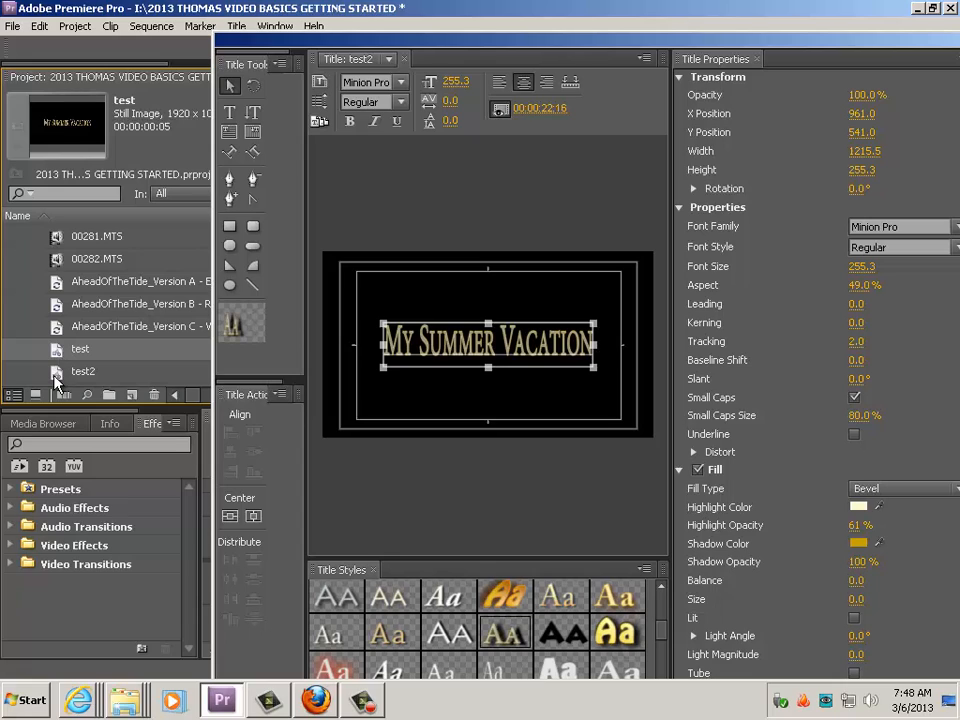
{"action": "left_click", "coordinate": [55, 376]}
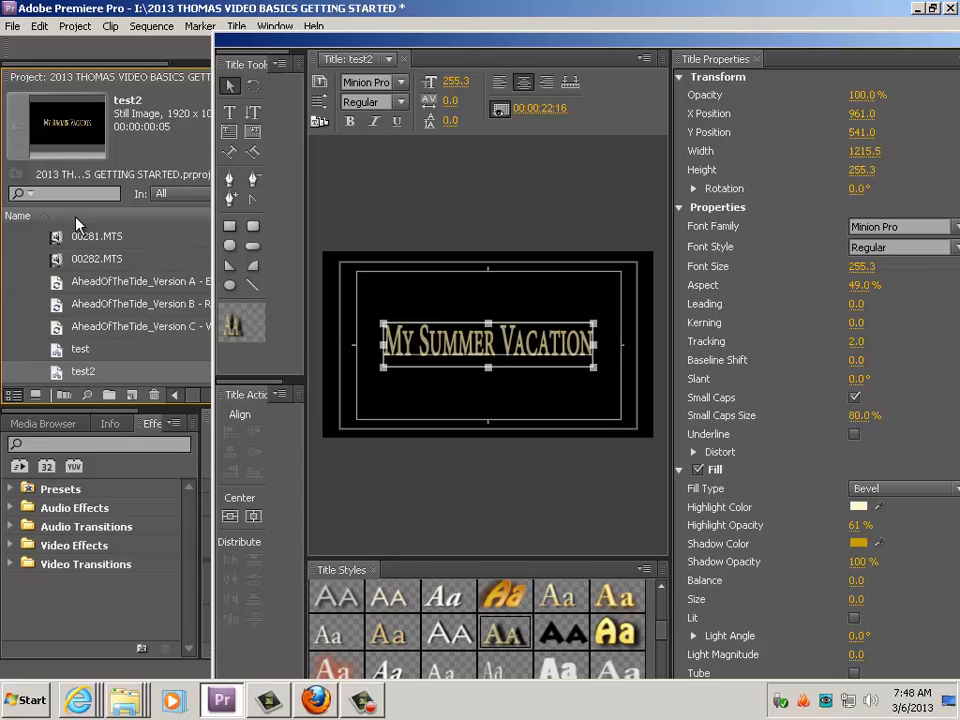
{"action": "left_click", "coordinate": [57, 354]}
{"action": "left_click", "coordinate": [57, 376]}
{"action": "left_click", "coordinate": [57, 356]}
{"action": "left_click", "coordinate": [57, 376]}
{"action": "left_click", "coordinate": [358, 41]}
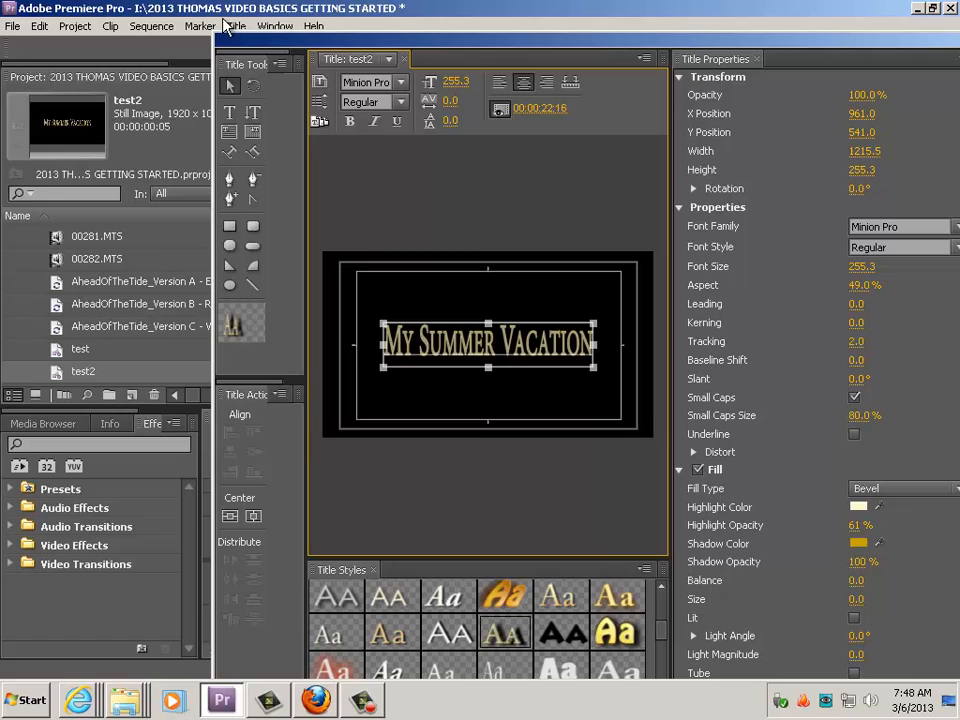
{"action": "left_click_drag", "start_coordinate": [372, 40], "coordinate": [224, 20]}
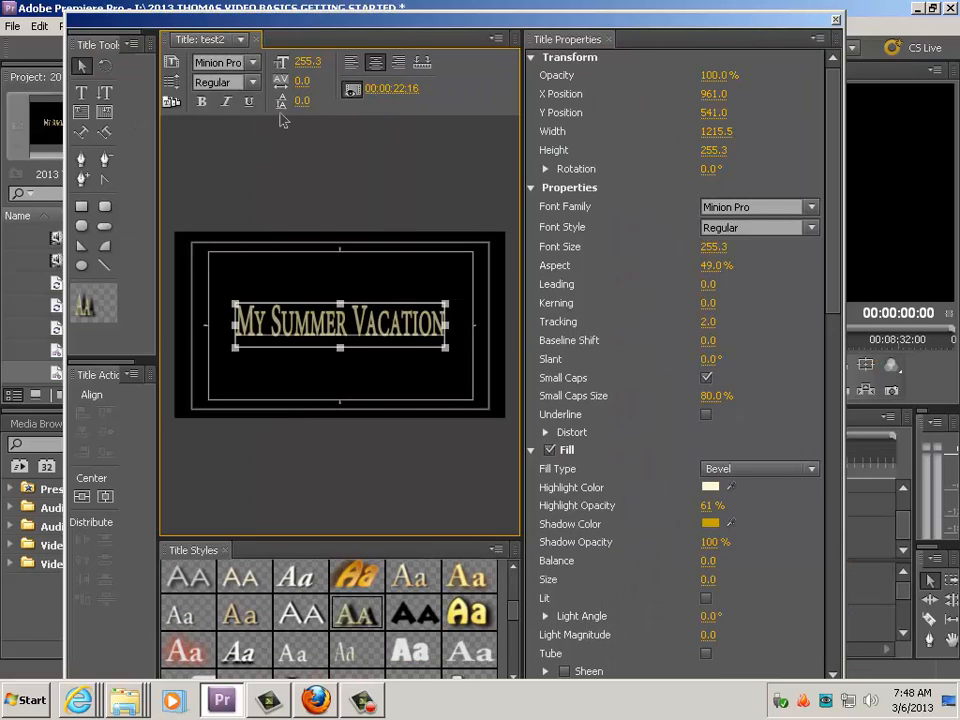
- Move the test2 text down to a Y position of about 818 and stretch it sideways to a width of about 1510
{"action": "left_click_drag", "start_coordinate": [325, 322], "coordinate": [325, 372]}
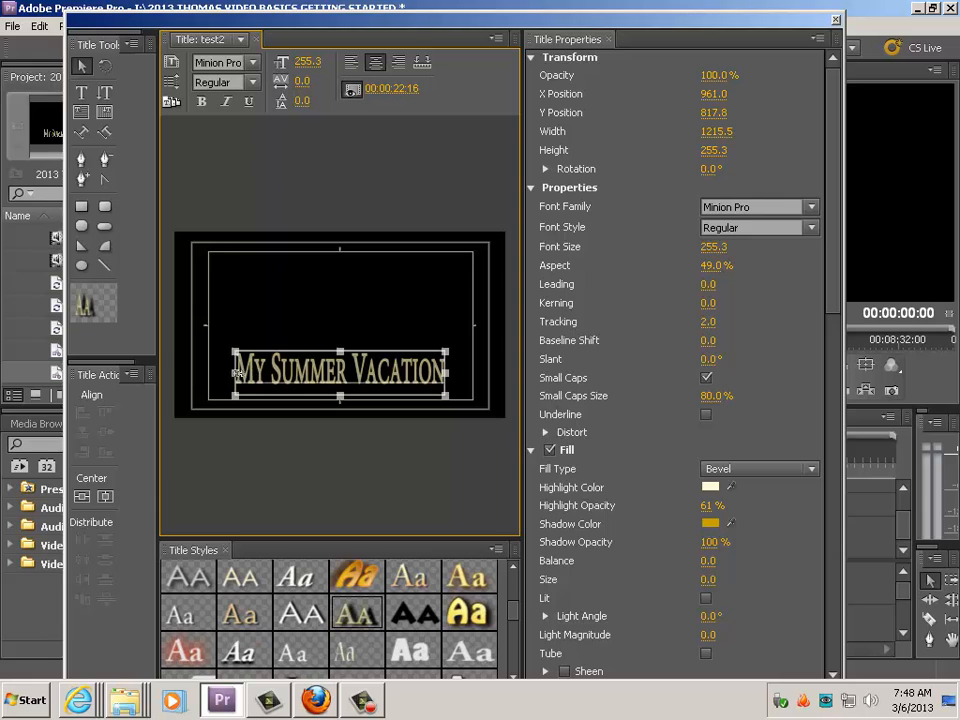
{"action": "left_click_drag", "start_coordinate": [235, 372], "coordinate": [211, 373]}
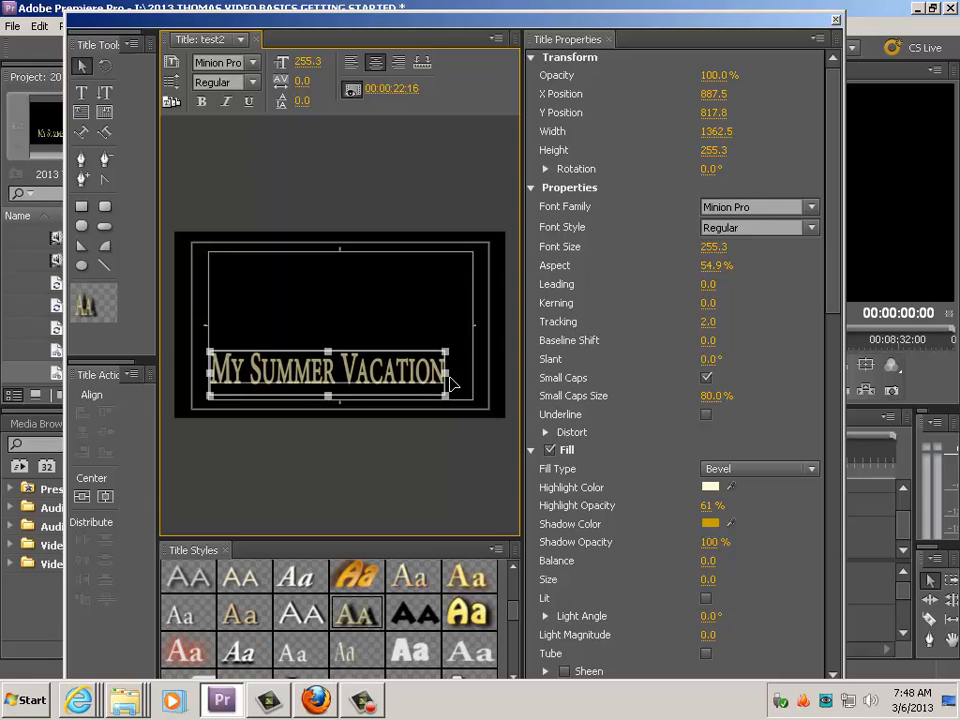
{"action": "left_click_drag", "start_coordinate": [446, 373], "coordinate": [472, 373]}
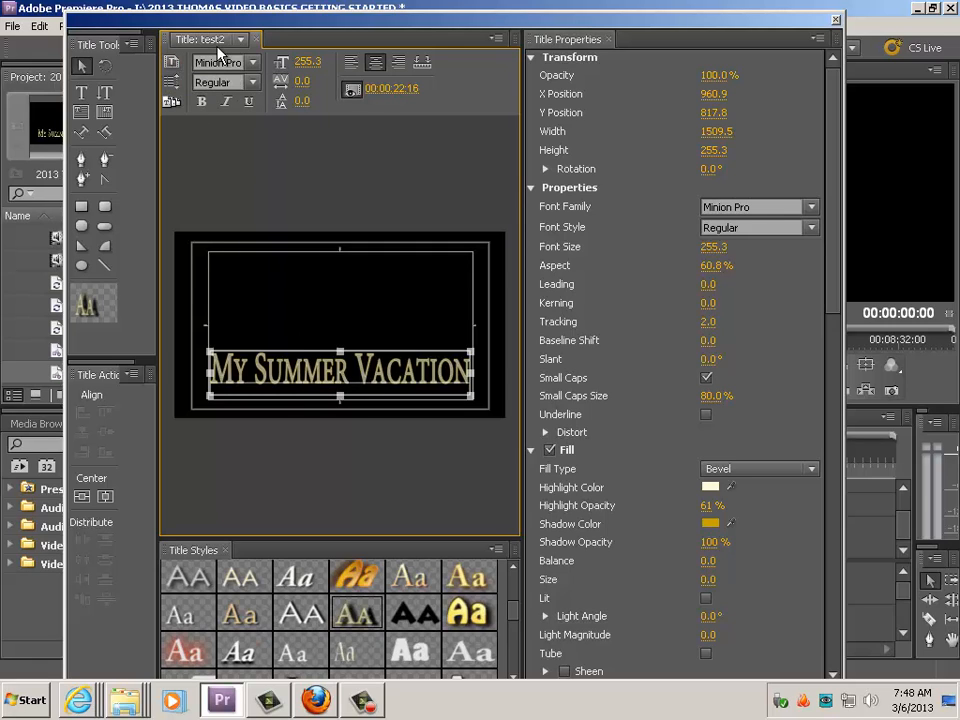
- Replace the "My Summer Vacation" text in test2 with "The Beach"
{"action": "left_click", "coordinate": [81, 92]}
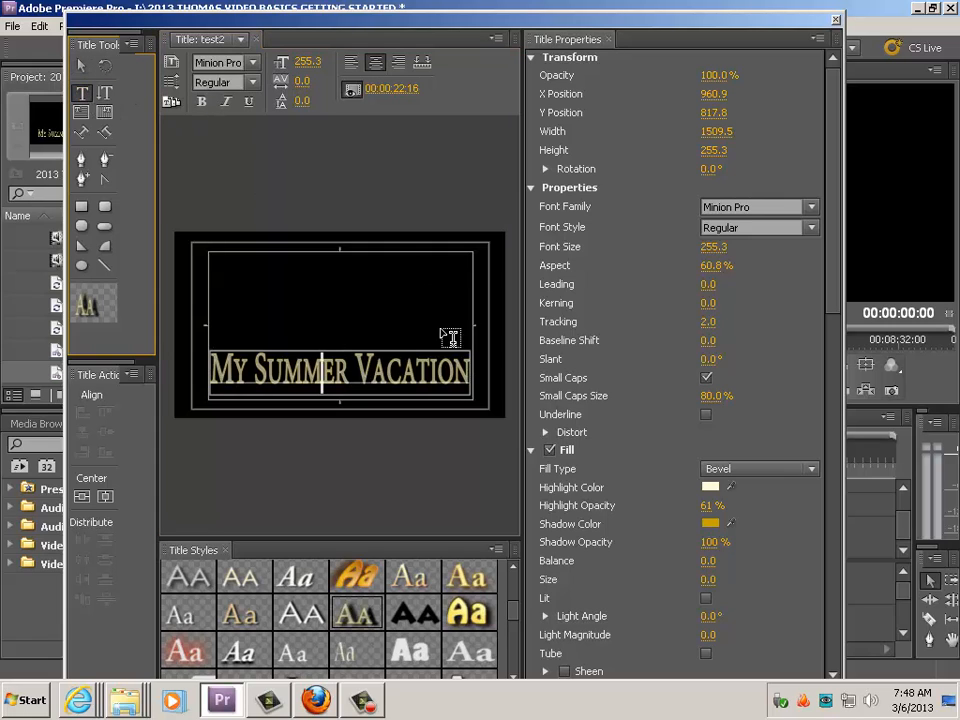
{"action": "left_click", "coordinate": [464, 367]}
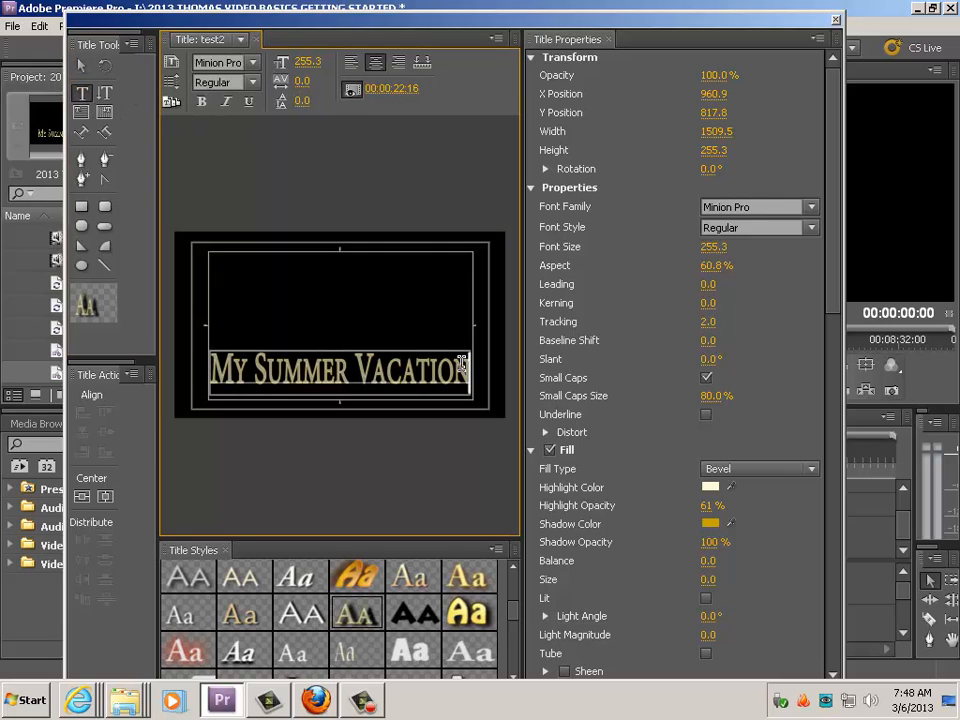
{"action": "key", "text": "BackSpace"}
{"action": "key", "text": "BackSpace"}
{"action": "key", "text": "BackSpace"}
{"action": "key", "text": "BackSpace"}
{"action": "key", "text": "BackSpace"}
{"action": "key", "text": "BackSpace"}
{"action": "key", "text": "BackSpace"}
{"action": "key", "text": "BackSpace"}
{"action": "key", "text": "BackSpace"}
{"action": "key", "text": "BackSpace"}
{"action": "key", "text": "BackSpace"}
{"action": "key", "text": "BackSpace"}
{"action": "key", "text": "BackSpace"}
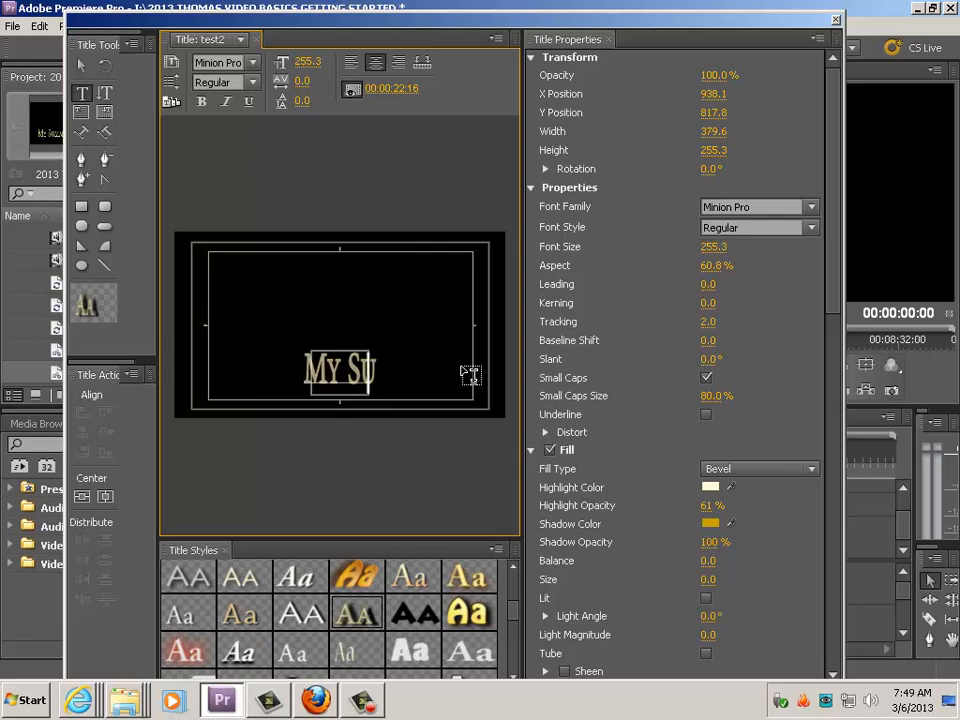
{"action": "key", "text": "BackSpace"}
{"action": "key", "text": "BackSpace"}
{"action": "key", "text": "BackSpace"}
{"action": "key", "text": "BackSpace"}
{"action": "key", "text": "BackSpace"}
{"action": "type", "text": "THE"}
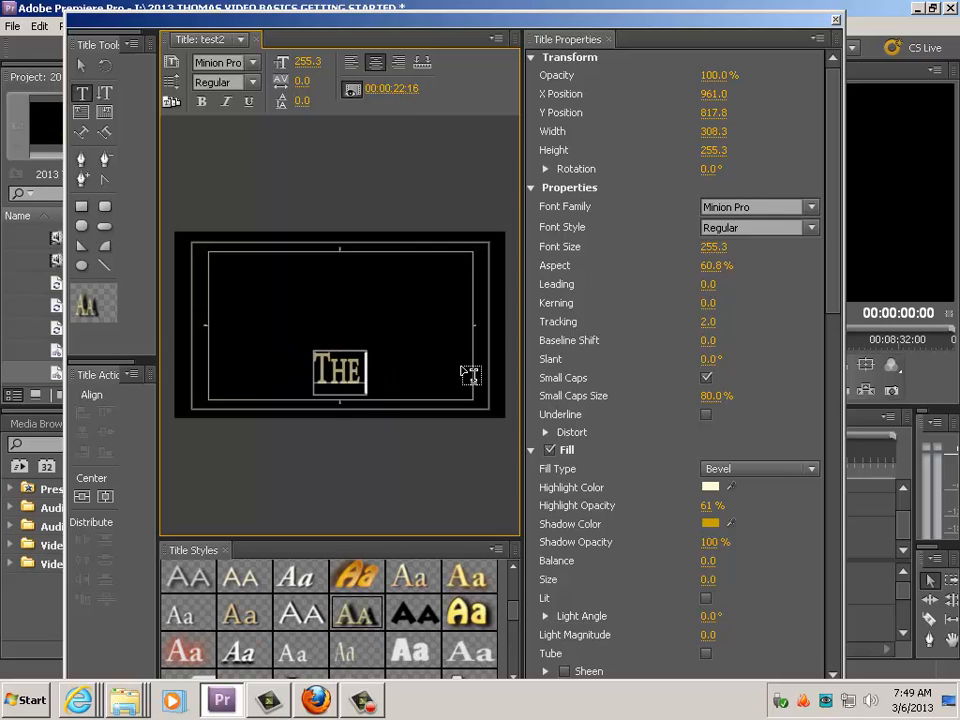
{"action": "type", "text": " BEACH"}
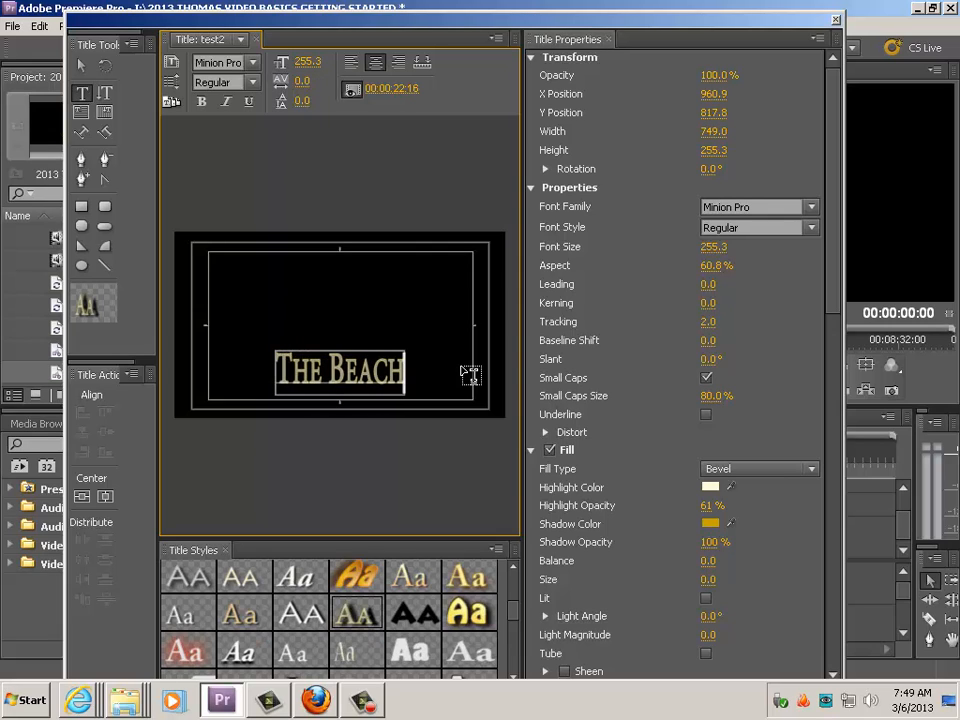
- Move "The Beach" text to the lower-right of the frame, at about X 1320 and Y 872, and close the title editor
{"action": "left_click", "coordinate": [82, 65]}
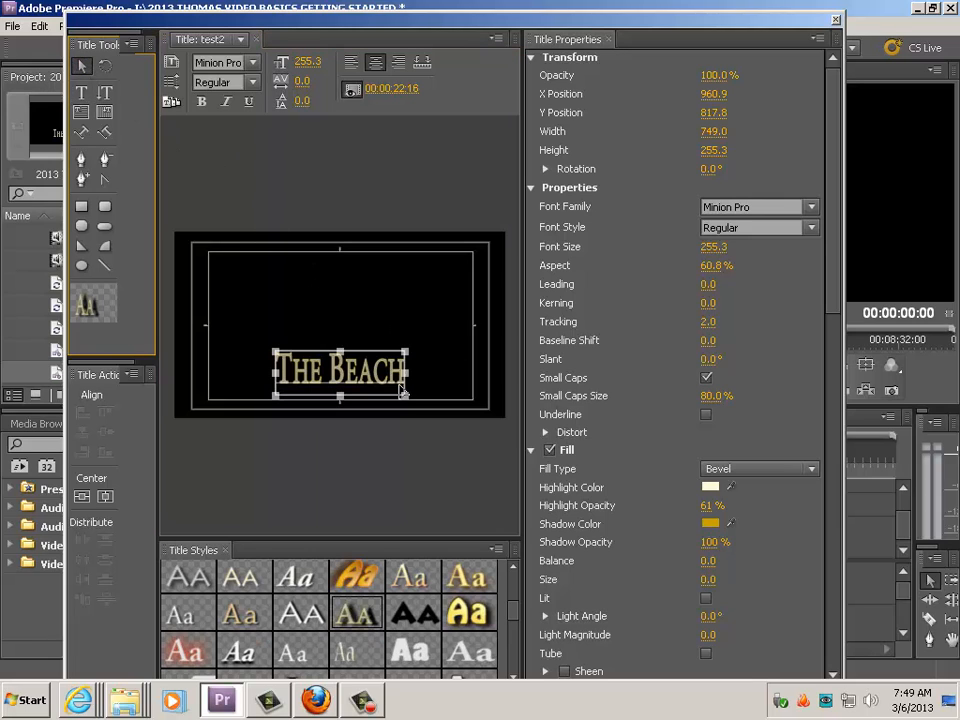
{"action": "left_click_drag", "start_coordinate": [339, 378], "coordinate": [401, 386]}
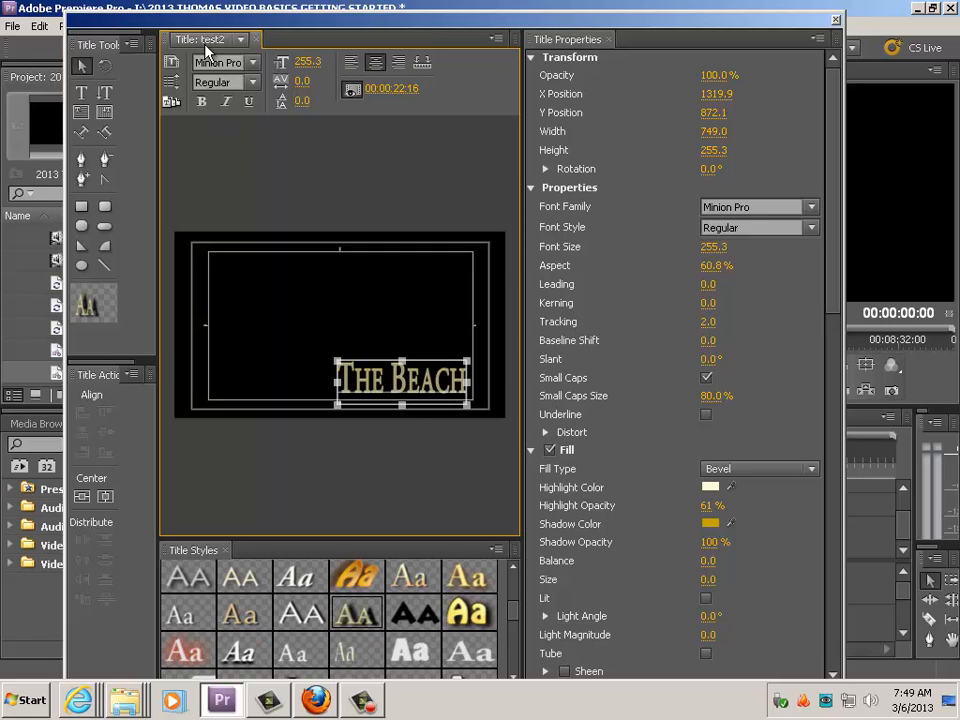
{"action": "left_click", "coordinate": [836, 19]}
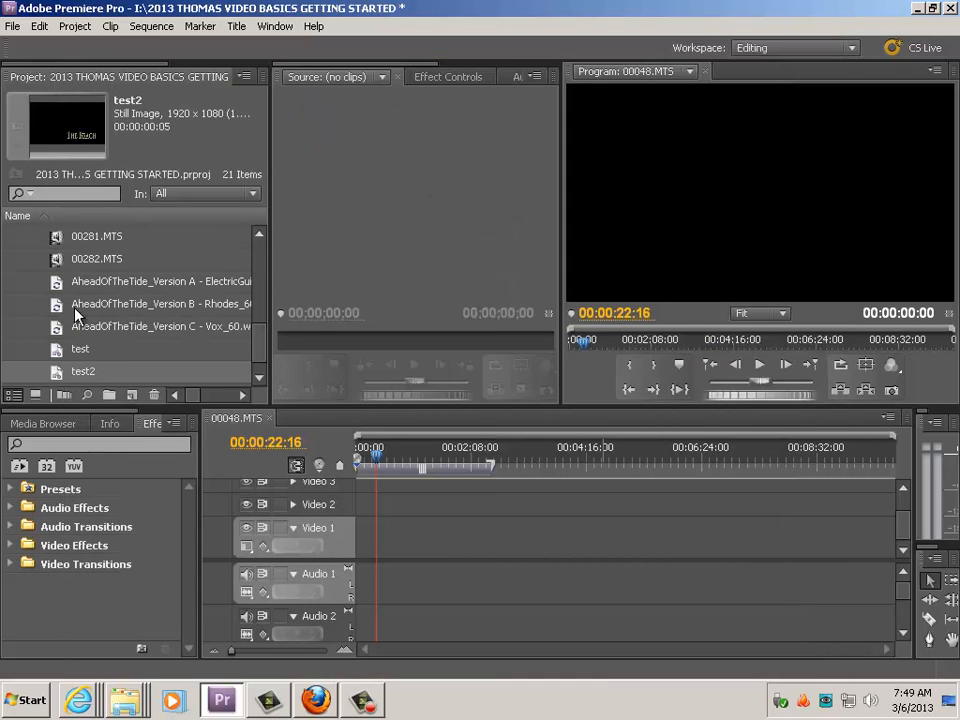
- Compare the two finished titles in the project and place "test" on the Video 1 track at 00:00:22:16
{"action": "left_click", "coordinate": [60, 346]}
{"action": "left_click", "coordinate": [50, 362]}
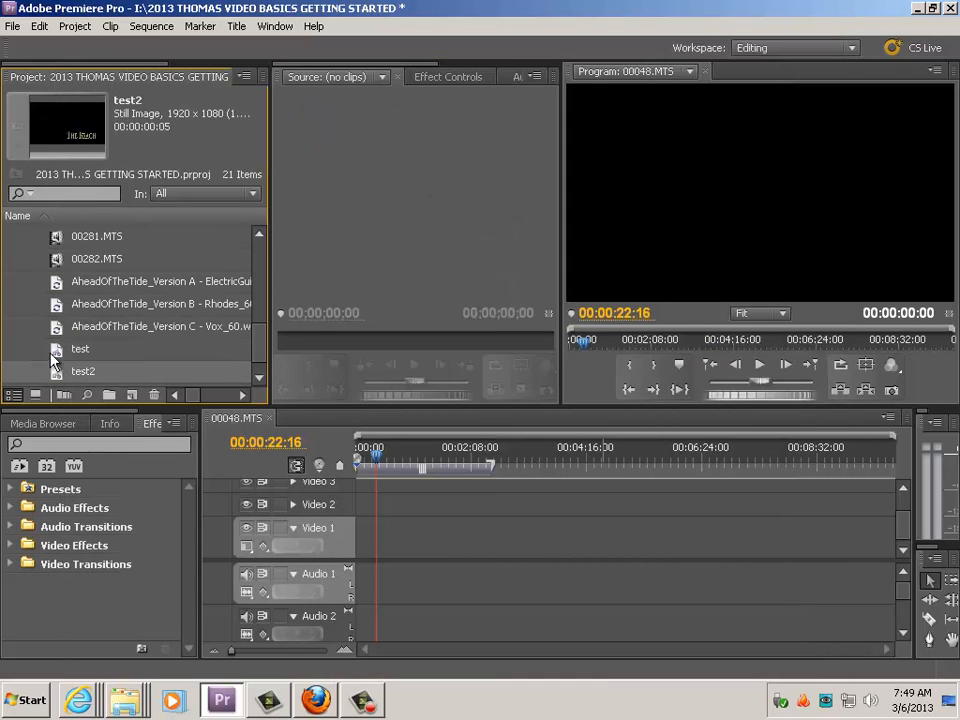
{"action": "left_click", "coordinate": [55, 350]}
{"action": "left_click", "coordinate": [60, 373]}
{"action": "left_click", "coordinate": [59, 352]}
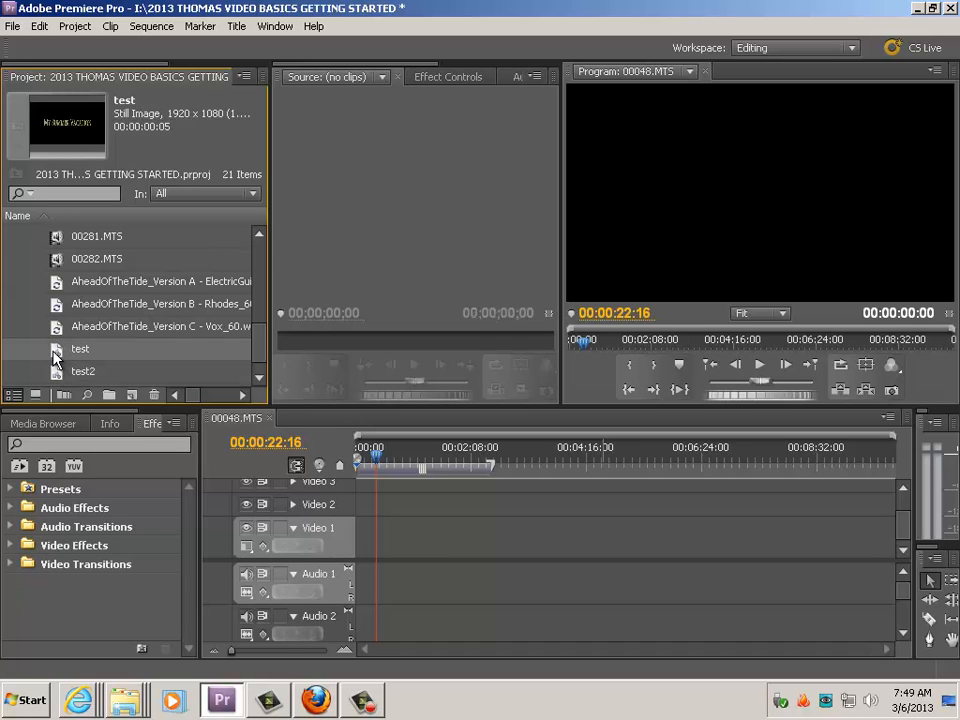
{"action": "mouse_move", "coordinate": [55, 358]}
{"action": "left_mouse_down"}
{"action": "mouse_move", "coordinate": [68, 241]}
{"action": "mouse_move", "coordinate": [234, 276]}
{"action": "mouse_move", "coordinate": [285, 340]}
{"action": "mouse_move", "coordinate": [390, 545]}
{"action": "mouse_move", "coordinate": [375, 527]}
{"action": "left_mouse_up"}
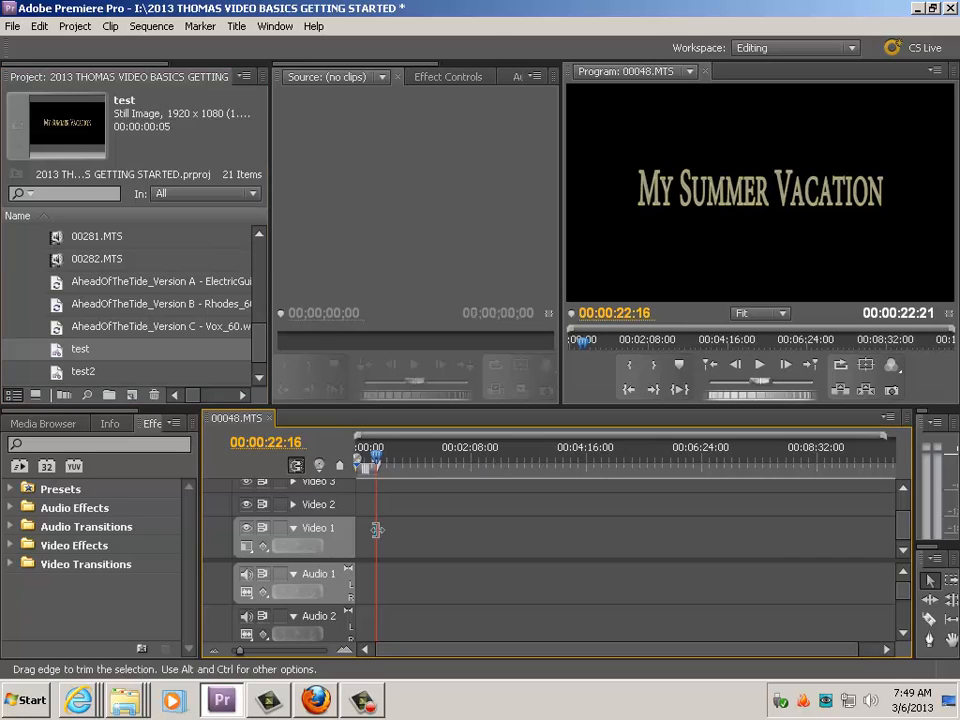
- Extend the start of the test clip on Video 1 backwards so that it lasts about 4 seconds
{"action": "key", "text": "equal"}
{"action": "key", "text": "equal"}
{"action": "key", "text": "equal"}
{"action": "key", "text": "equal"}
{"action": "key", "text": "equal"}
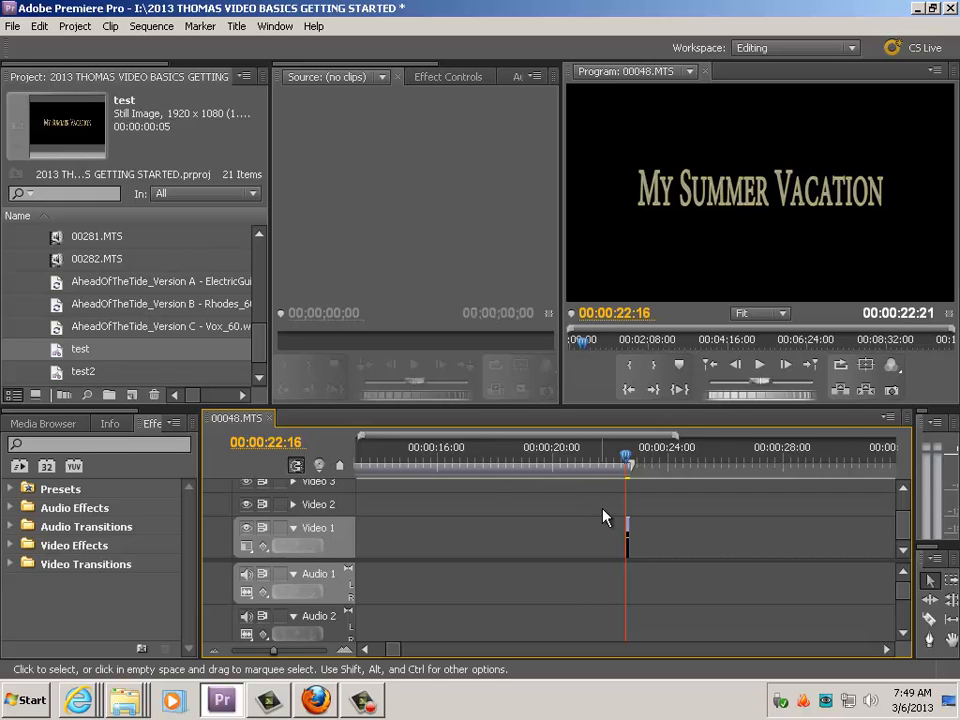
{"action": "key", "text": "="}
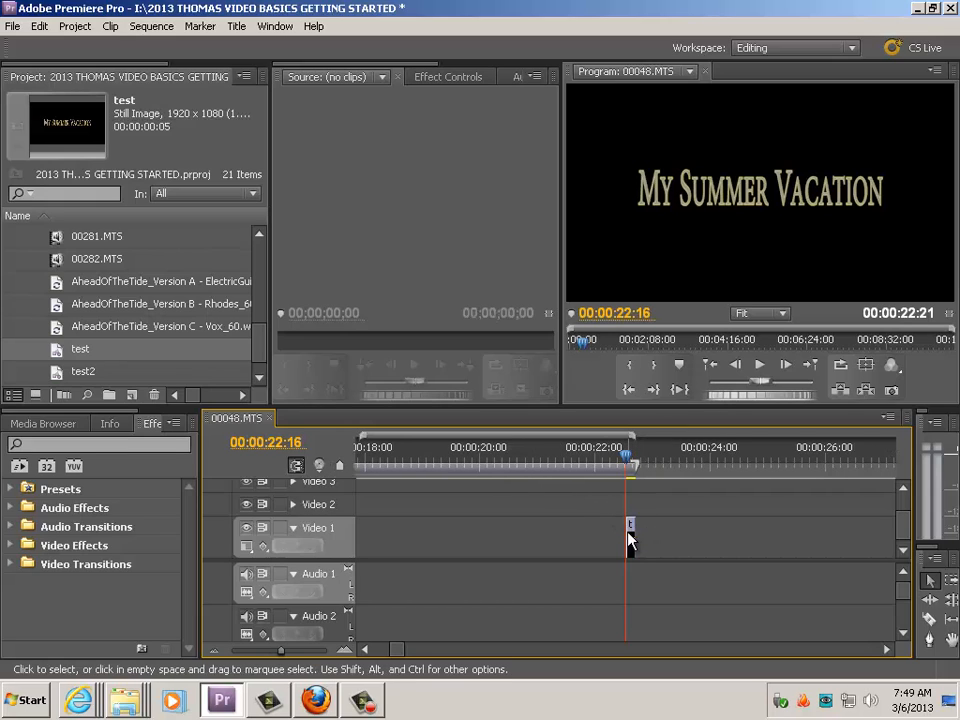
{"action": "key", "text": "="}
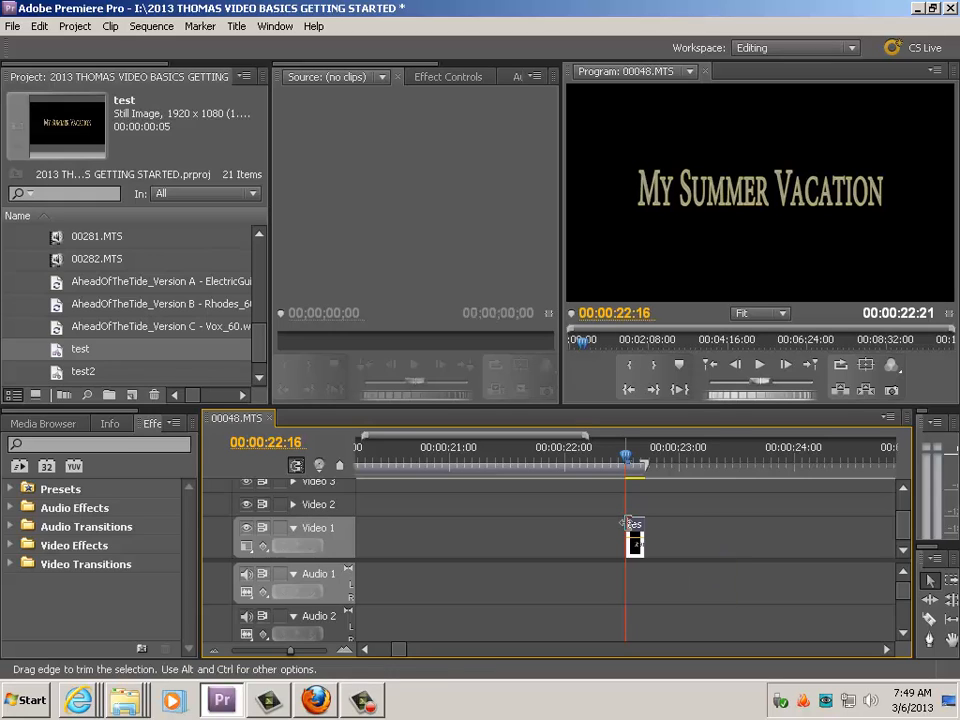
{"action": "left_click_drag", "start_coordinate": [625, 522], "coordinate": [420, 517]}
{"action": "key", "text": "-"}
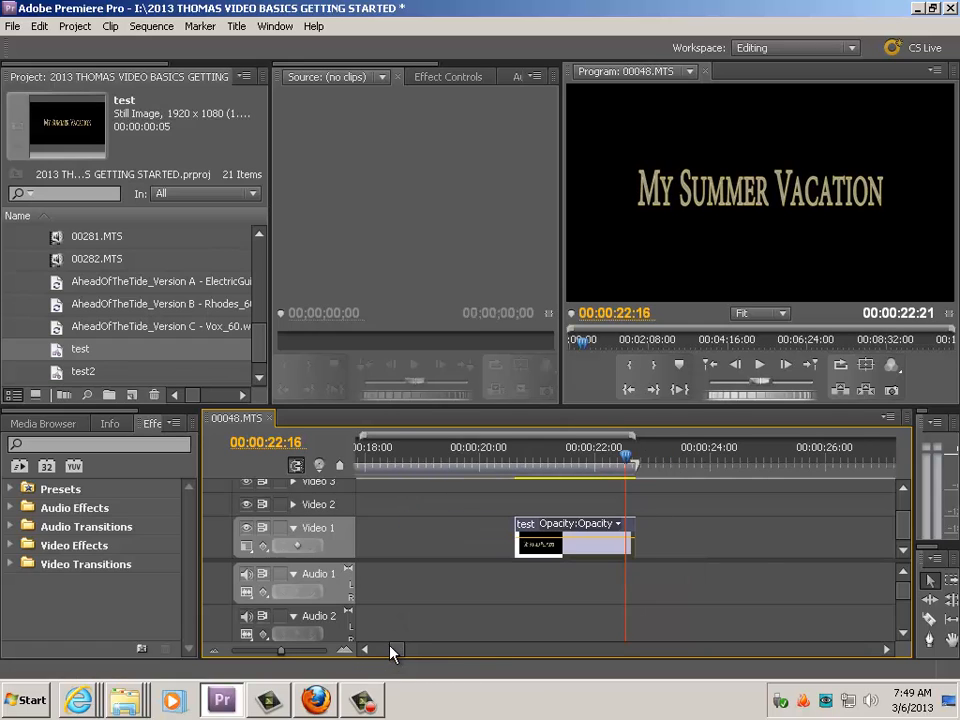
{"action": "left_click_drag", "start_coordinate": [516, 535], "coordinate": [389, 535]}
- Move the test clip earlier on Video 1 so that it starts about 1.5 seconds in and ends at 00:00:05:23
{"action": "left_click_drag", "start_coordinate": [403, 659], "coordinate": [394, 657]}
{"action": "key", "text": "minus"}
{"action": "key", "text": "minus"}
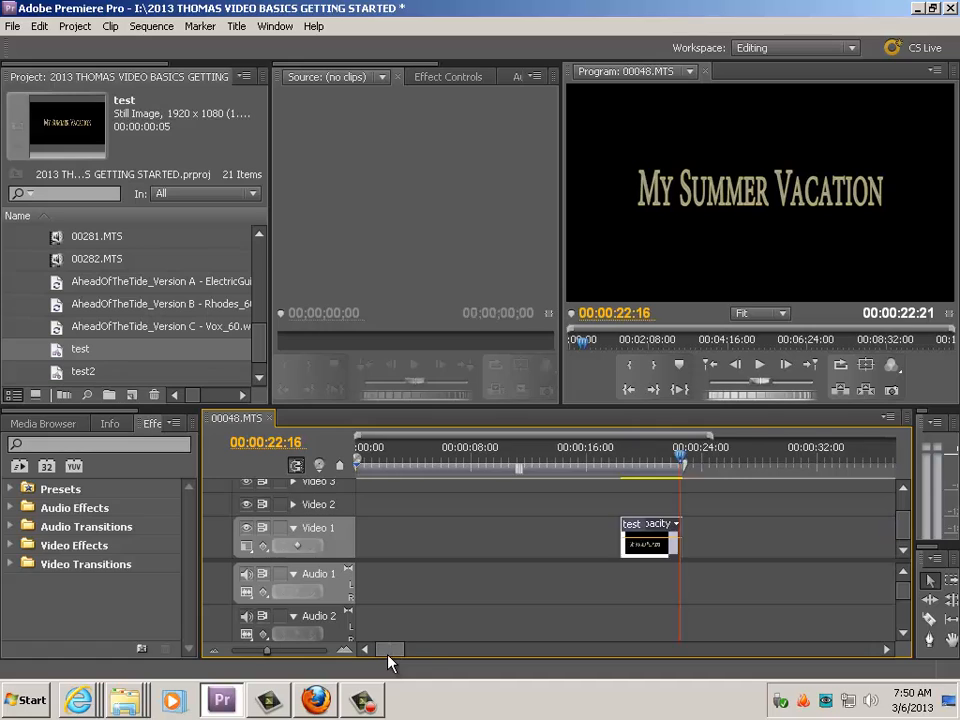
{"action": "key", "text": "minus"}
{"action": "left_click_drag", "start_coordinate": [501, 532], "coordinate": [384, 535]}
{"action": "left_click", "coordinate": [374, 466]}
{"action": "key", "text": "equal"}
{"action": "key", "text": "equal"}
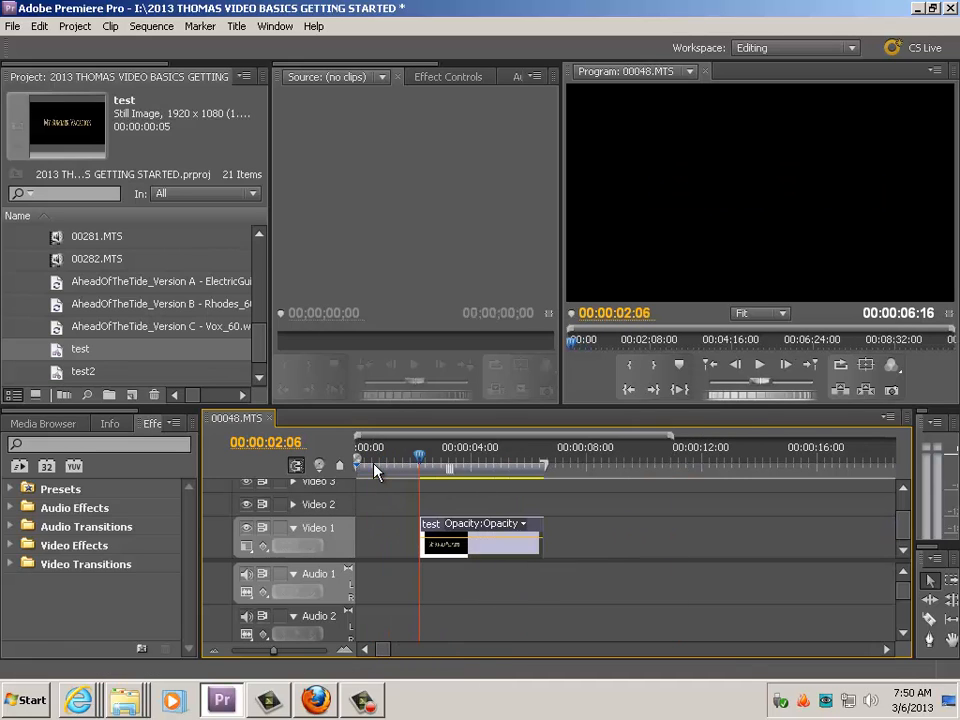
{"action": "key", "text": "equal"}
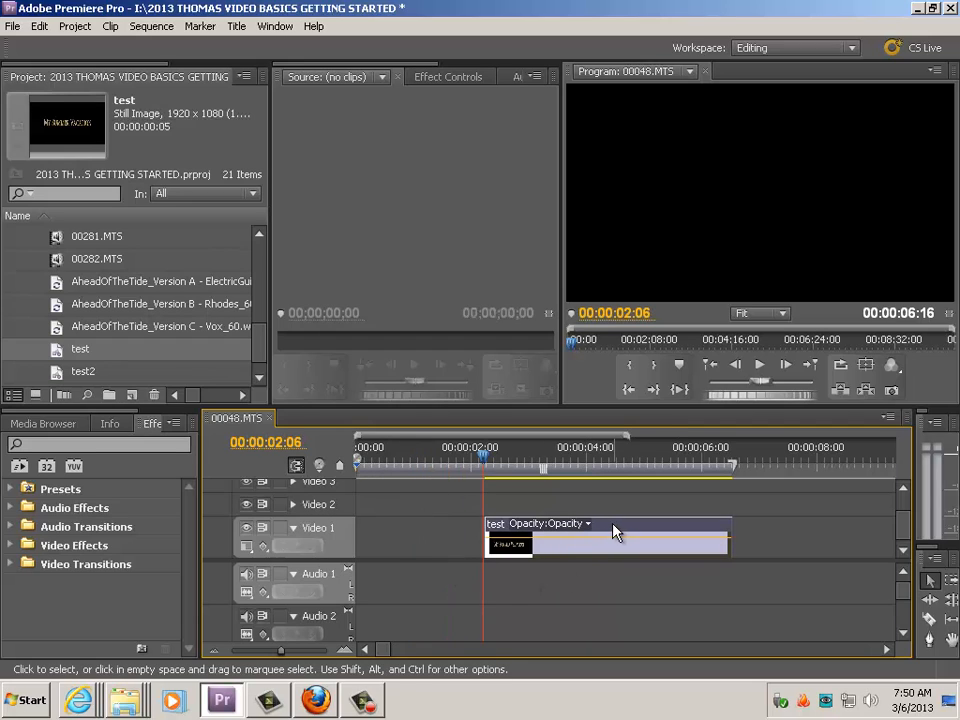
{"action": "left_click_drag", "start_coordinate": [615, 529], "coordinate": [571, 531]}
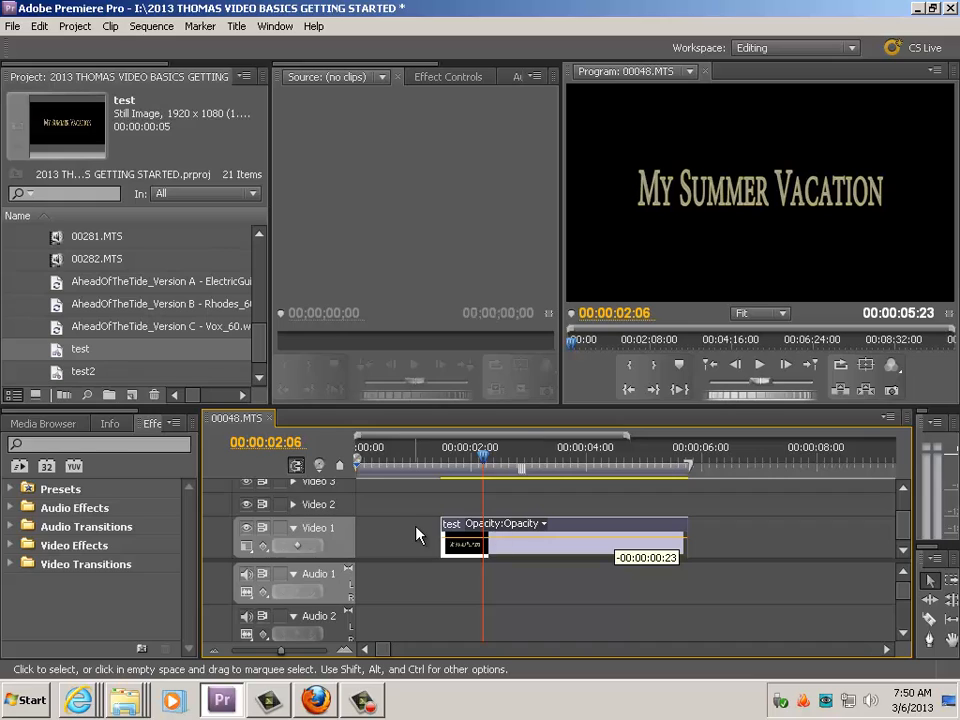
- Play the sequence from about 00:00:01:08 to preview the test title, stopping at 00:00:04:20
{"action": "left_click", "coordinate": [382, 462]}
{"action": "left_click_drag", "start_coordinate": [384, 465], "coordinate": [432, 466]}
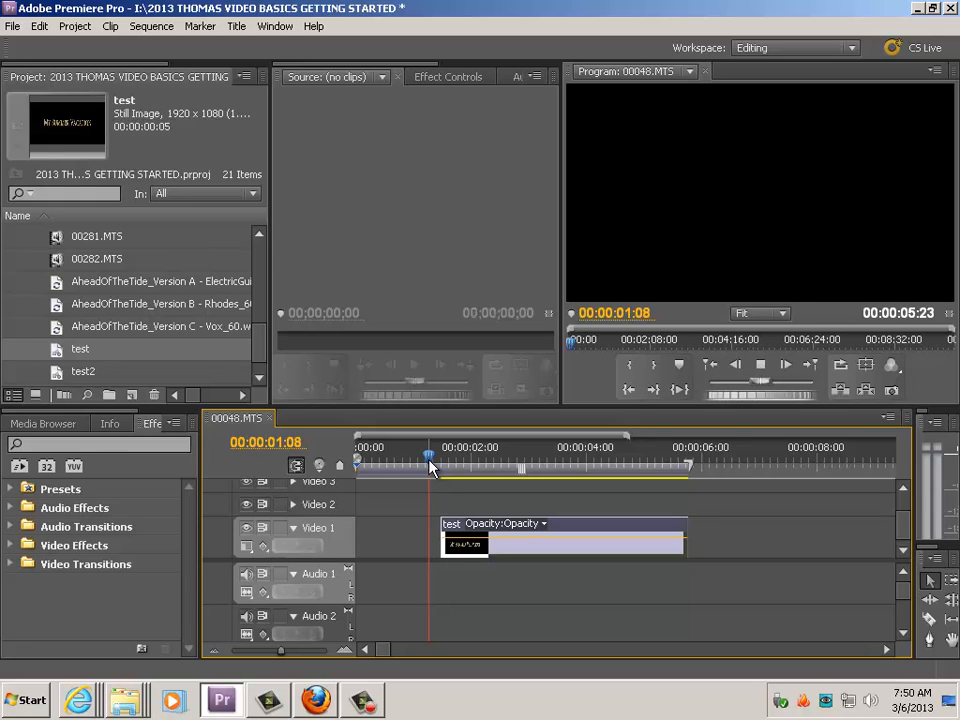
{"action": "key", "text": "space"}
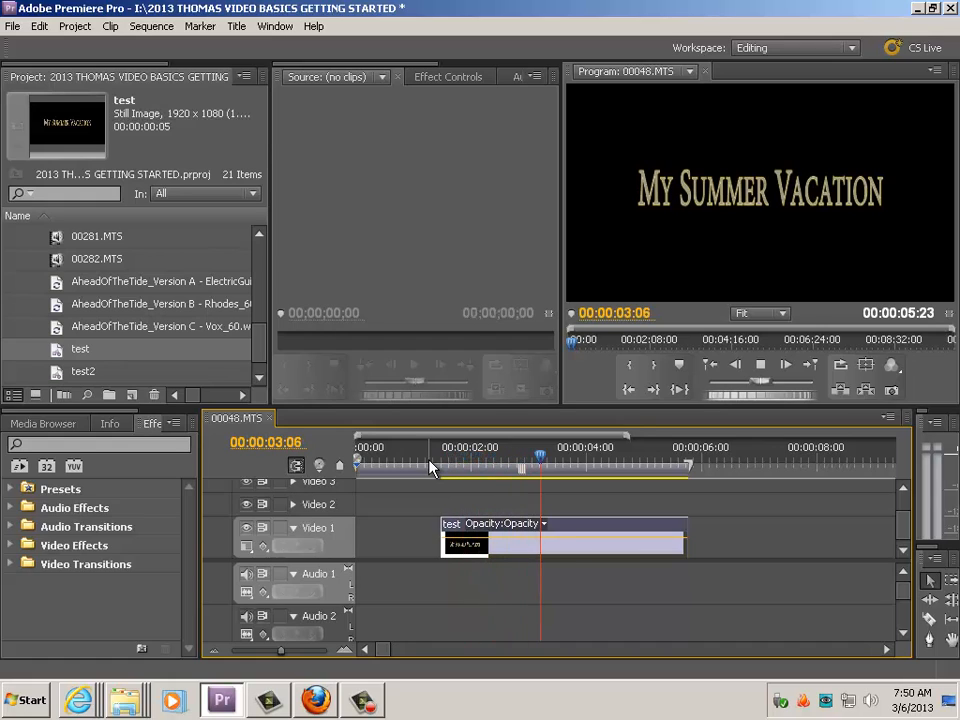
{"action": "key", "text": "space"}
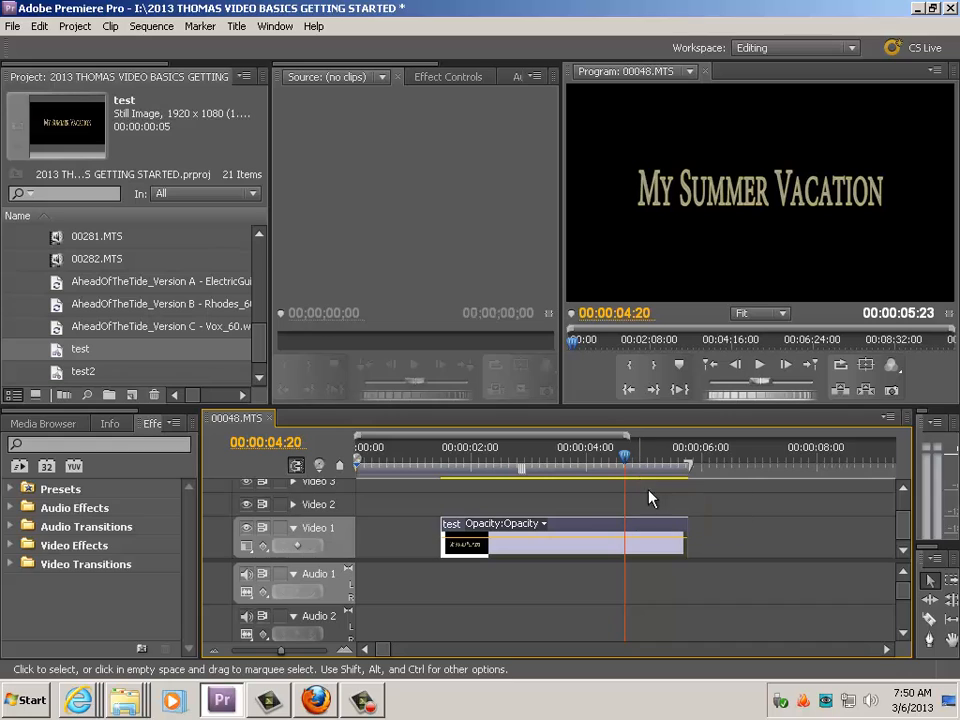
- Trim the end of the test clip to 00:00:04:20 and return the playhead to 00:00:01:08, just before the clip
{"action": "left_click_drag", "start_coordinate": [684, 527], "coordinate": [624, 527]}
{"action": "left_click", "coordinate": [458, 459]}
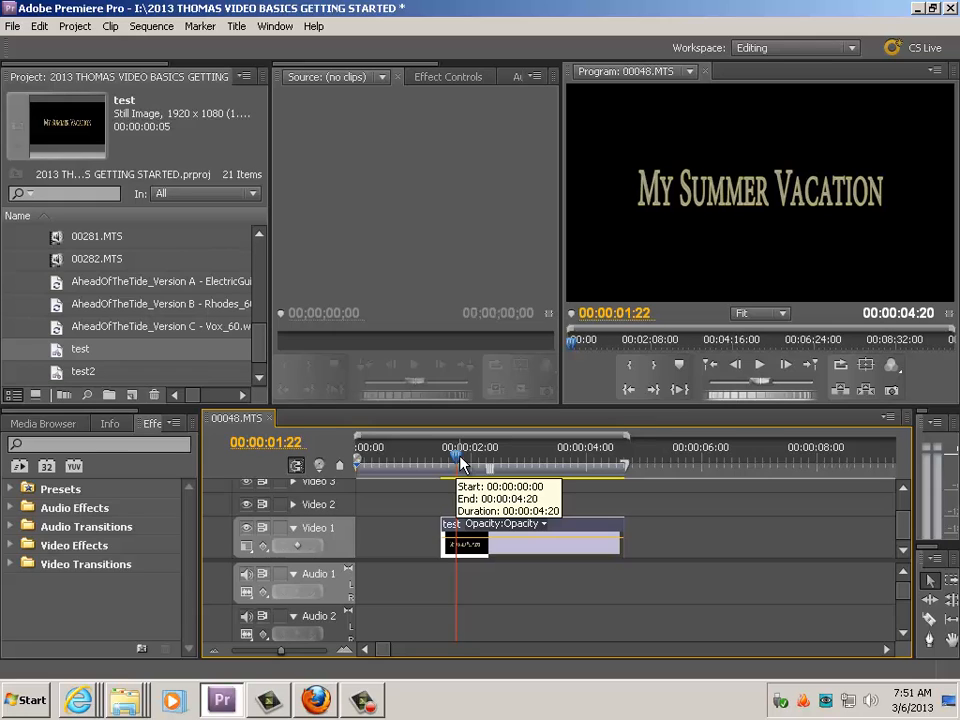
{"action": "left_click_drag", "start_coordinate": [458, 461], "coordinate": [431, 459]}
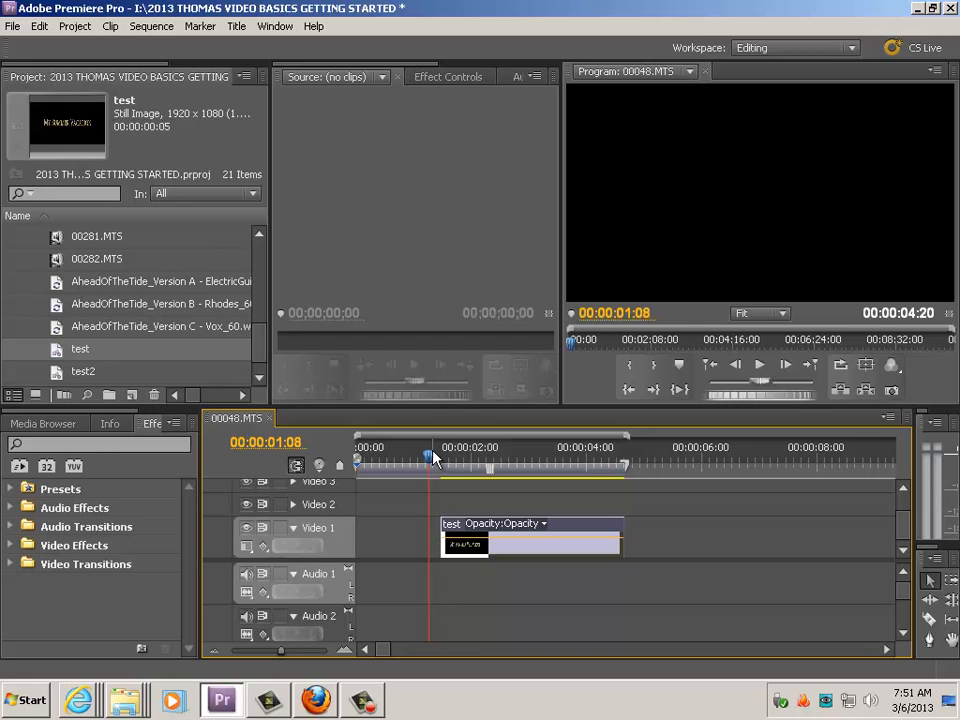
- Play the trimmed test clip through to 00:00:04:20 and apply the Film Dissolve video transition to its start on Video 1
{"action": "key", "text": "space"}
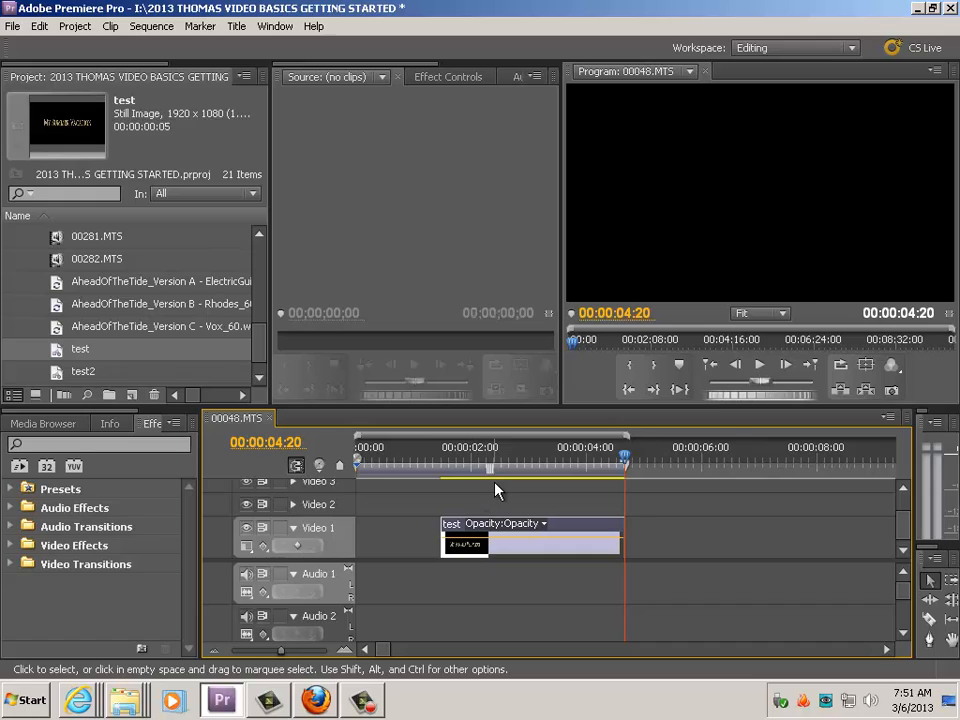
{"action": "left_click", "coordinate": [12, 565]}
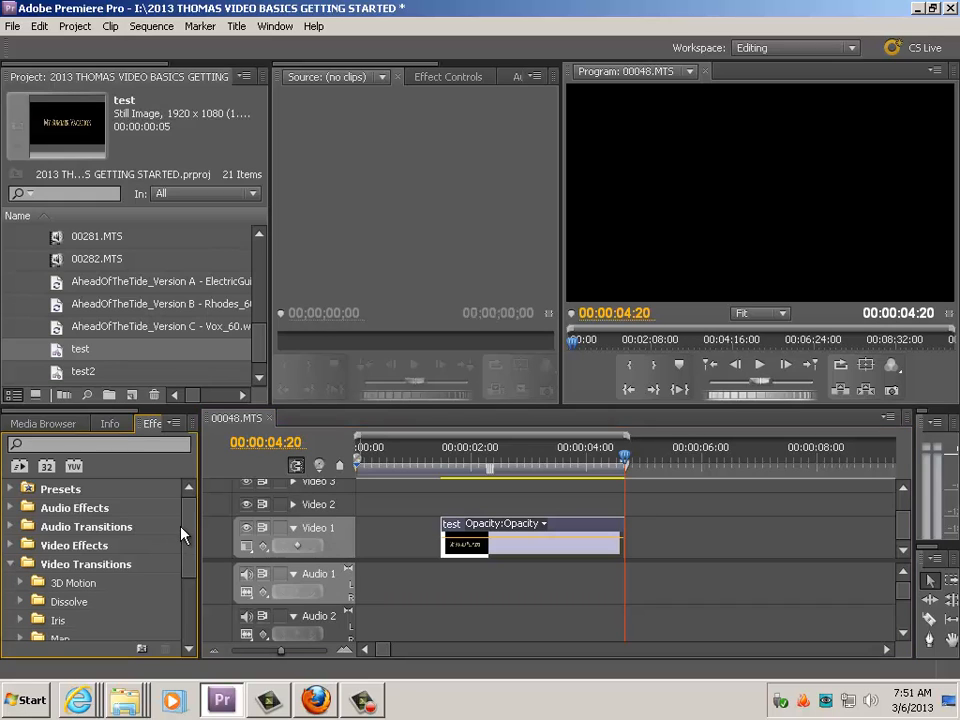
{"action": "scroll", "coordinate": [183, 550], "scroll_direction": "down", "scroll_amount": 3}
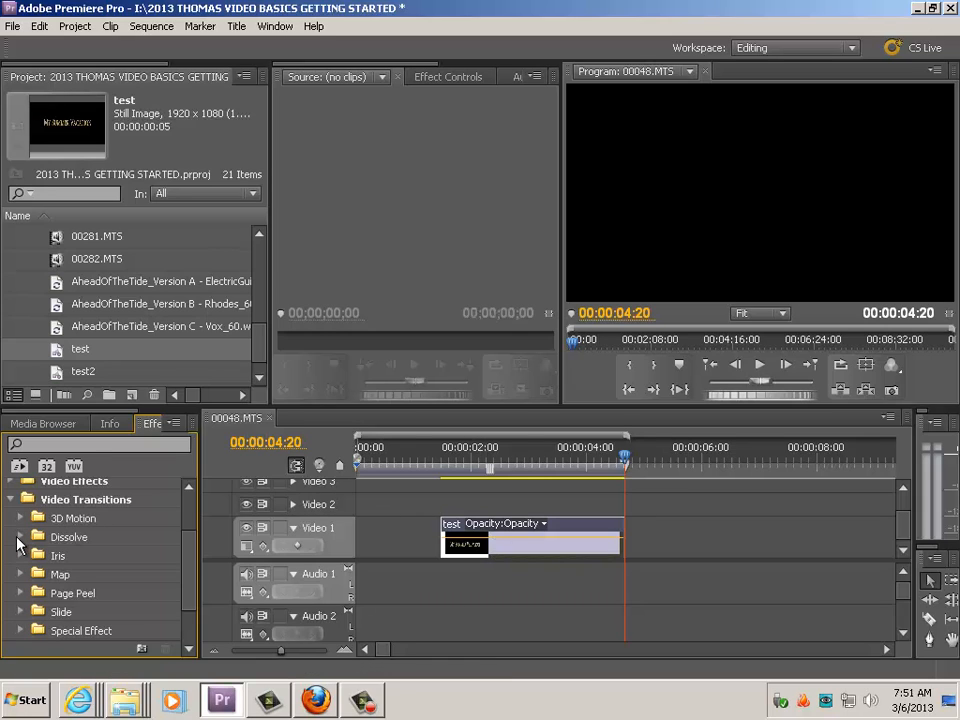
{"action": "left_click", "coordinate": [20, 538]}
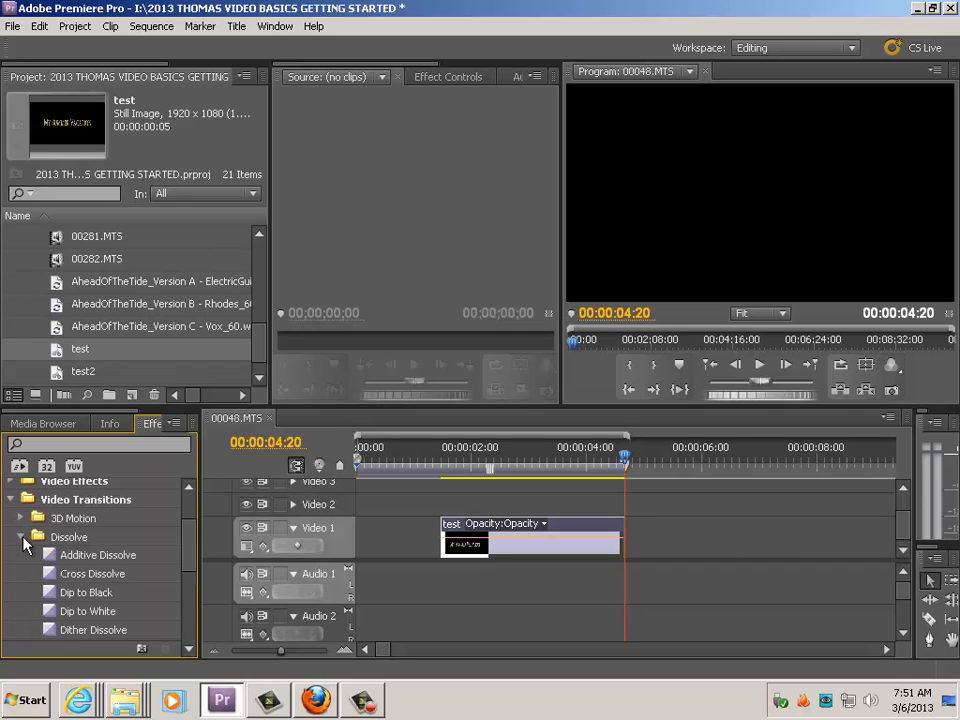
{"action": "left_click", "coordinate": [21, 538]}
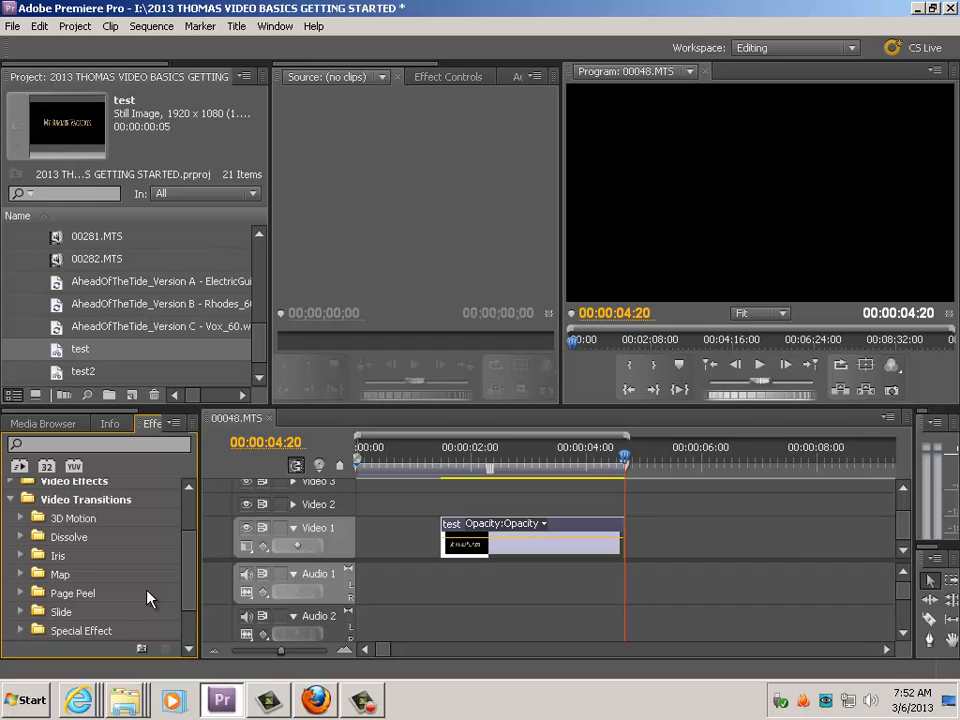
{"action": "left_click", "coordinate": [21, 537]}
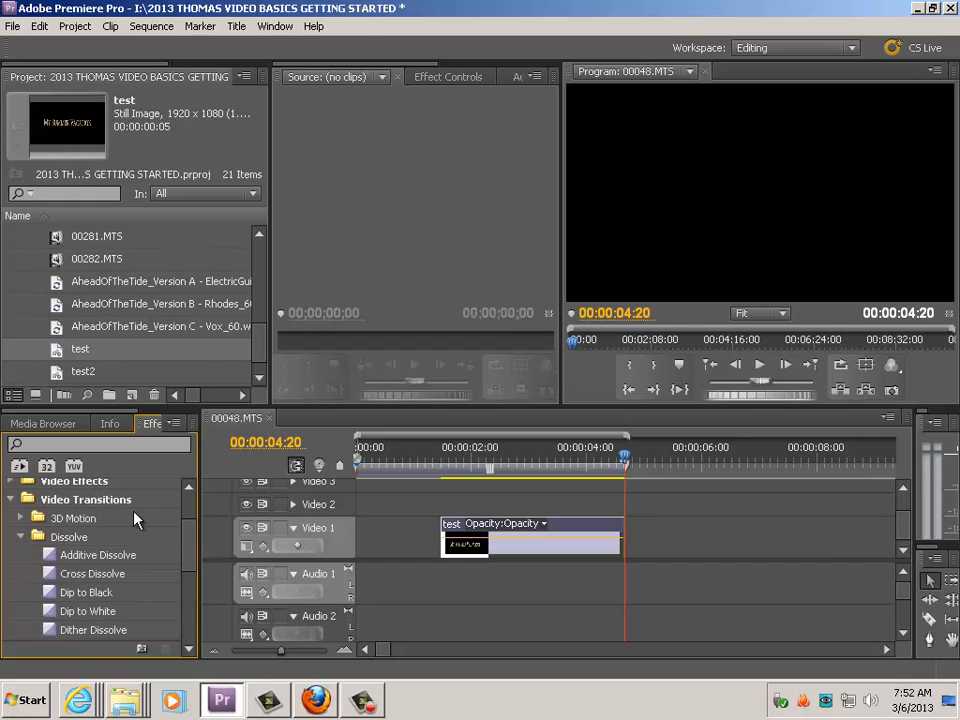
{"action": "scroll", "coordinate": [190, 547], "scroll_direction": "down", "scroll_amount": 1}
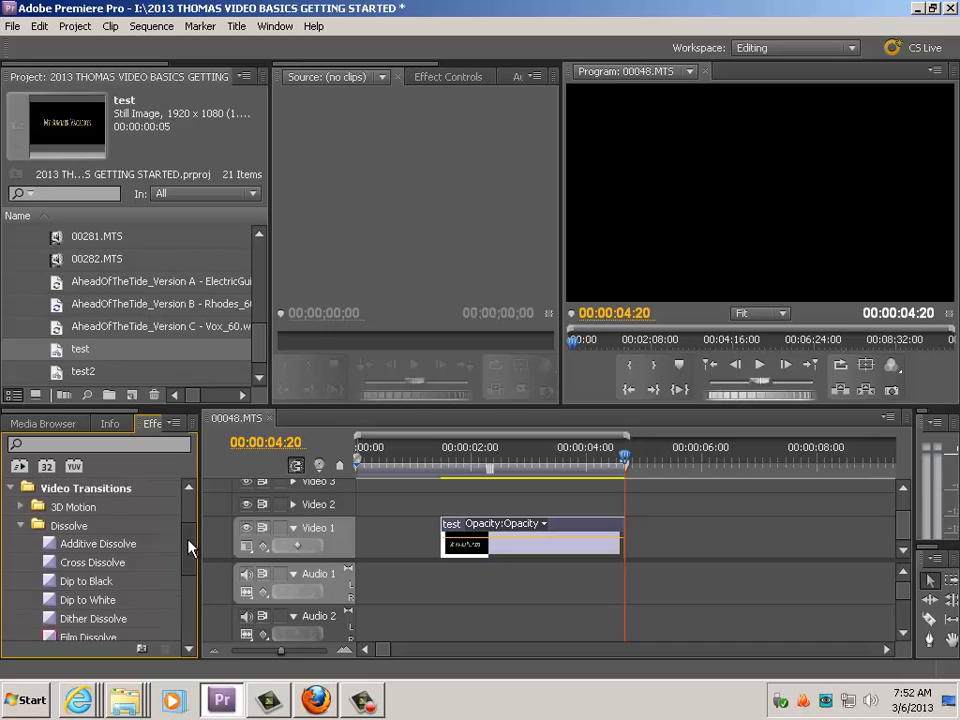
{"action": "scroll", "coordinate": [190, 550], "scroll_direction": "down", "scroll_amount": 1}
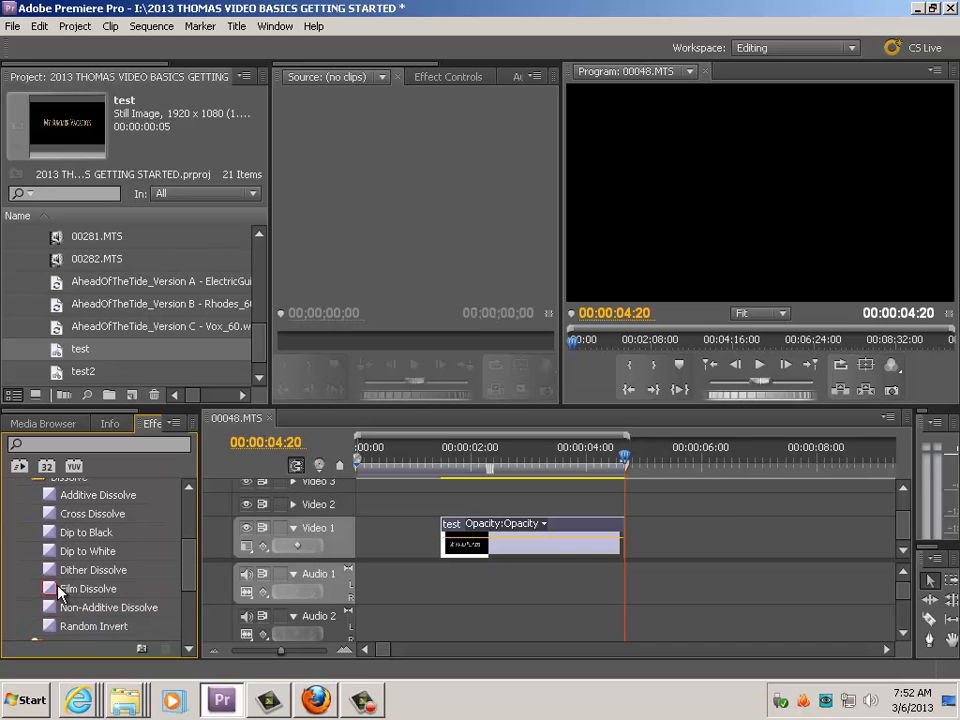
{"action": "left_click", "coordinate": [55, 591]}
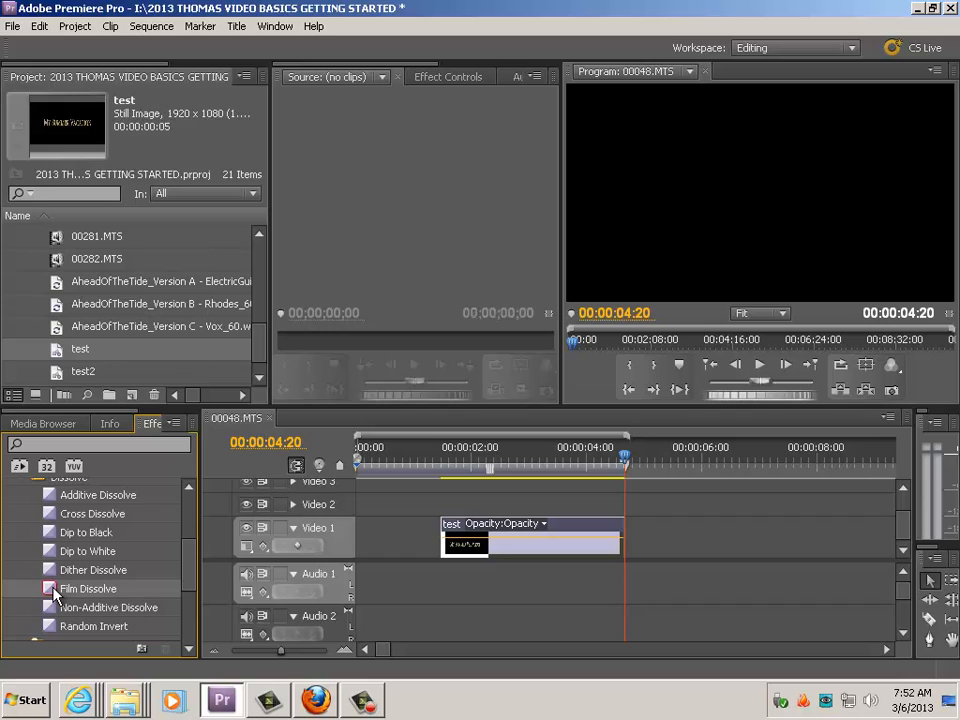
{"action": "left_click_drag", "start_coordinate": [55, 591], "coordinate": [447, 530]}
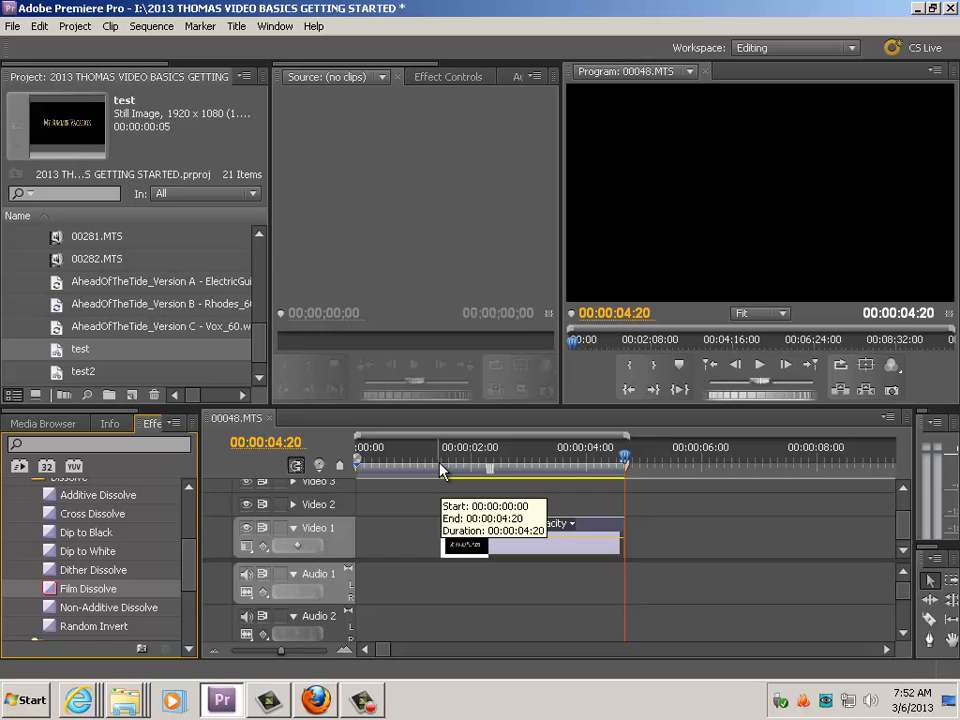
- Play the sequence repeatedly from just before the test clip to preview the Film Dissolve, stopping at 00:00:04:10
{"action": "left_click", "coordinate": [442, 468]}
{"action": "key", "text": "space"}
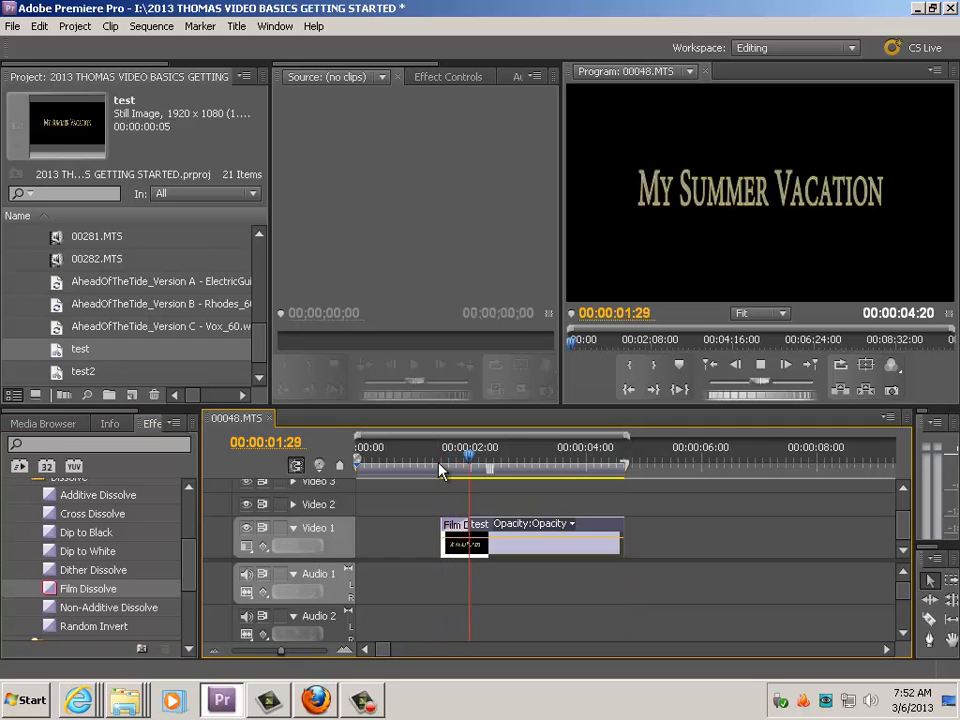
{"action": "left_click", "coordinate": [414, 468]}
{"action": "key", "text": "space"}
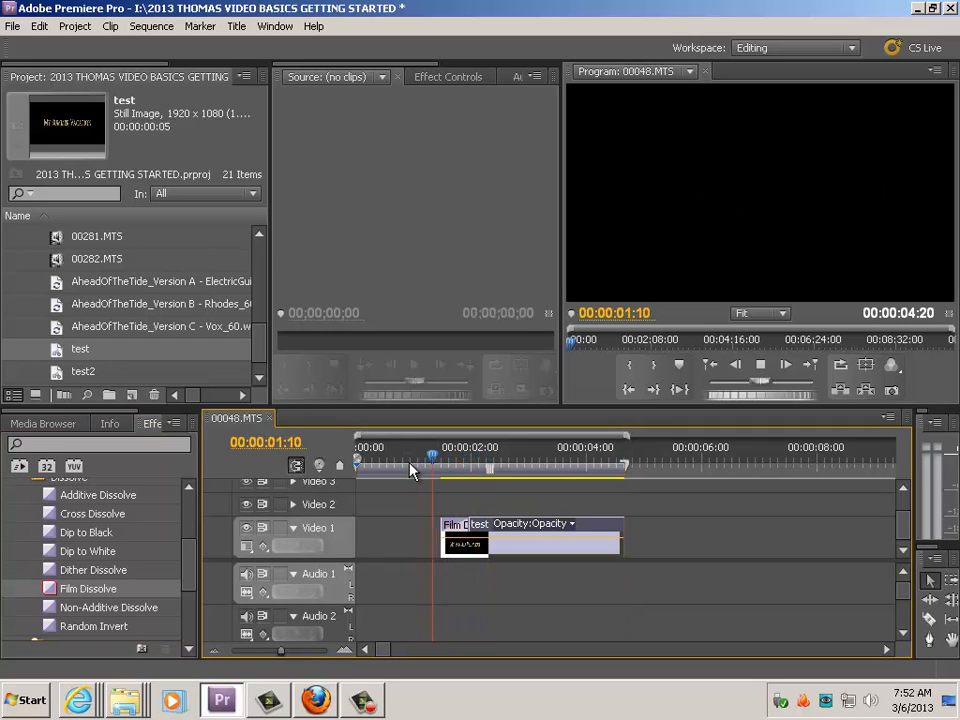
{"action": "left_click", "coordinate": [421, 468]}
{"action": "key", "text": "space"}
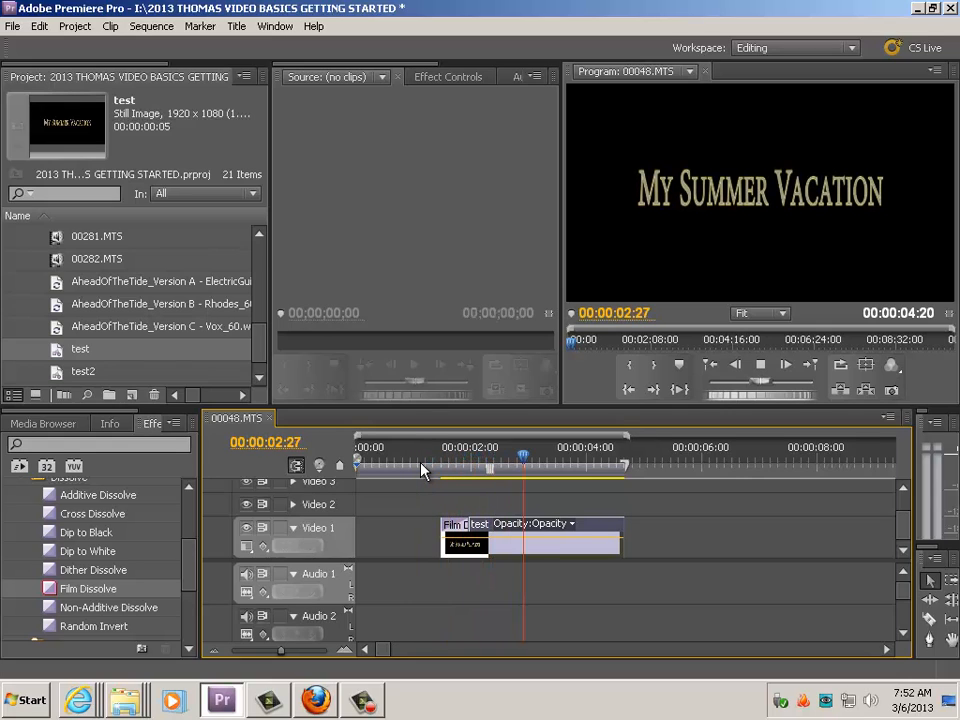
{"action": "key", "text": "space"}
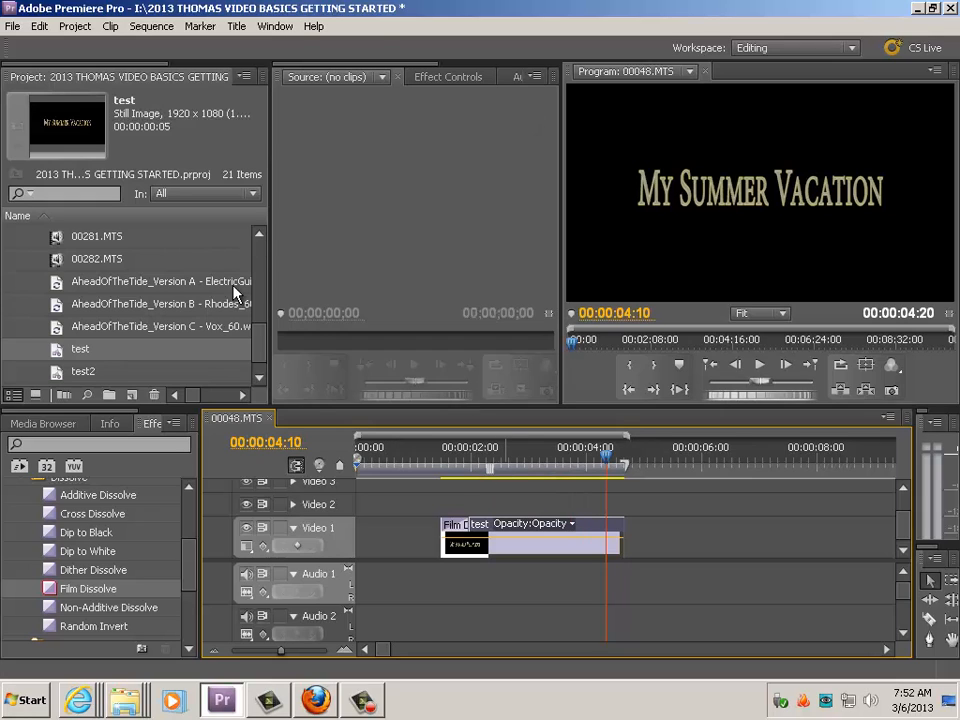
- Open 00269.MTS from the BEACH STOCK bin in the Source monitor and make the timeline area slightly taller
{"action": "left_click_drag", "start_coordinate": [264, 339], "coordinate": [254, 265]}
{"action": "left_click", "coordinate": [56, 281]}
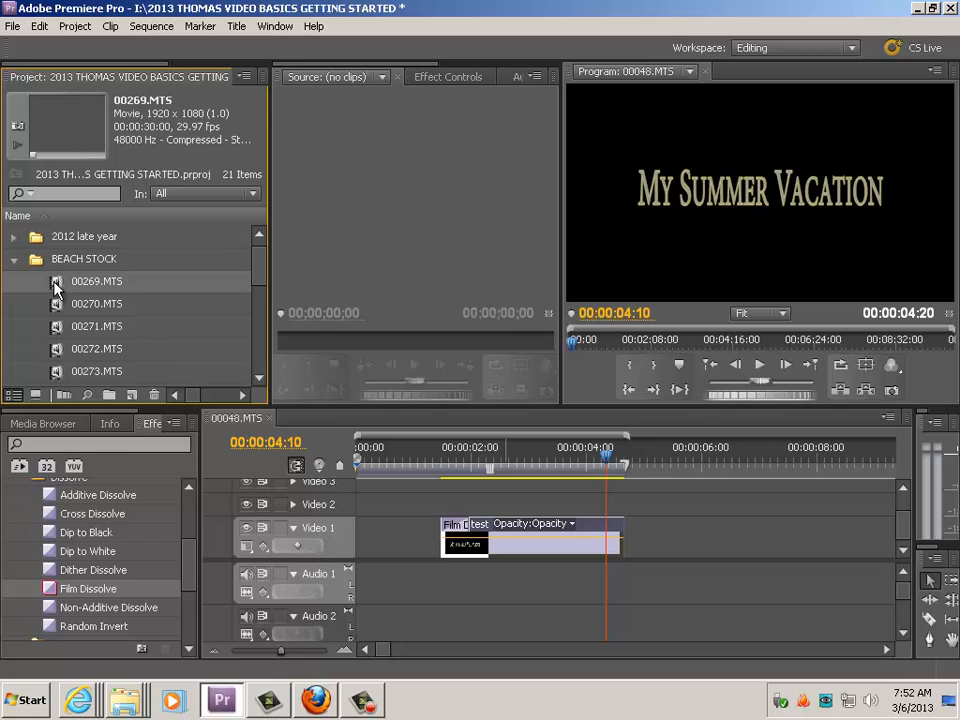
{"action": "double_click", "coordinate": [60, 286]}
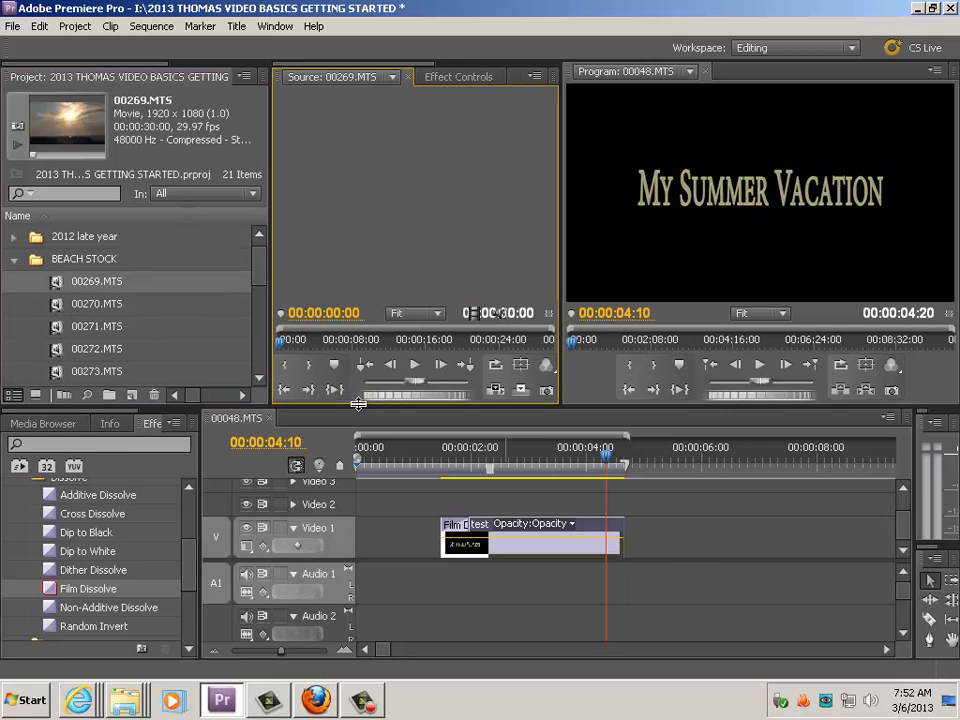
{"action": "left_click_drag", "start_coordinate": [358, 405], "coordinate": [358, 399]}
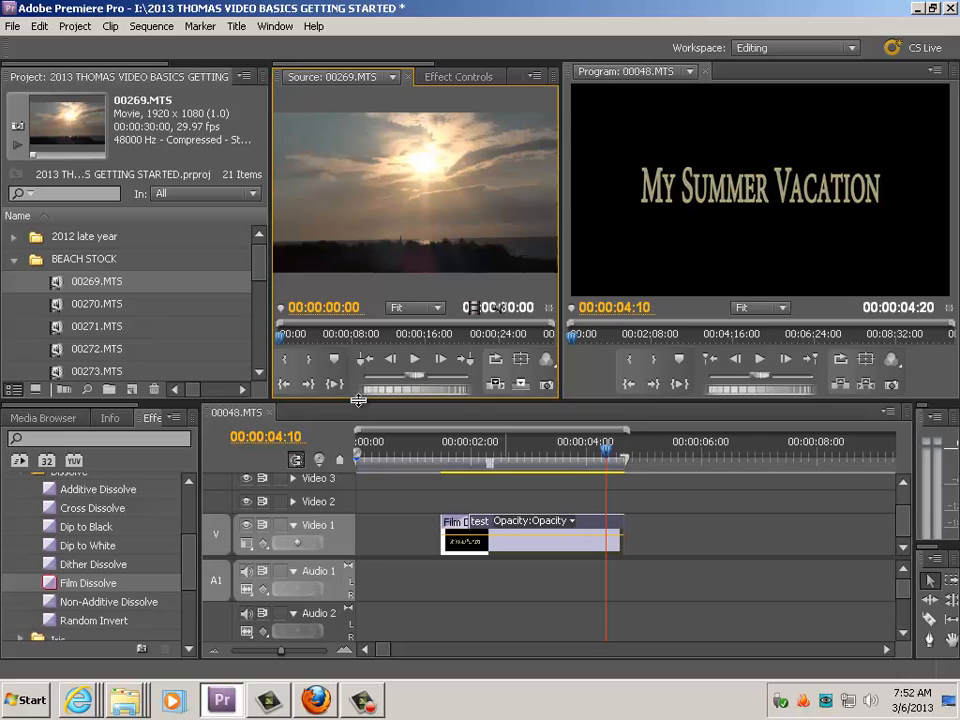
- Play 00269.MTS and mark In and Out points for a 00:00:04:20 section ending at 00:00:09:11
{"action": "left_click", "coordinate": [294, 361]}
{"action": "key", "text": "space"}
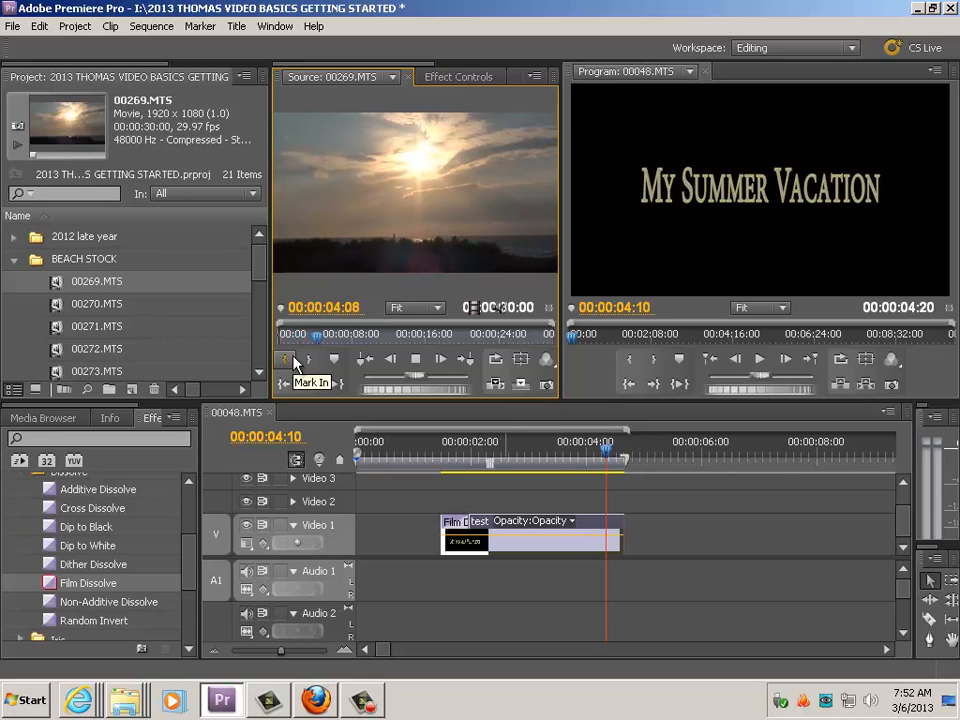
{"action": "left_click", "coordinate": [294, 361]}
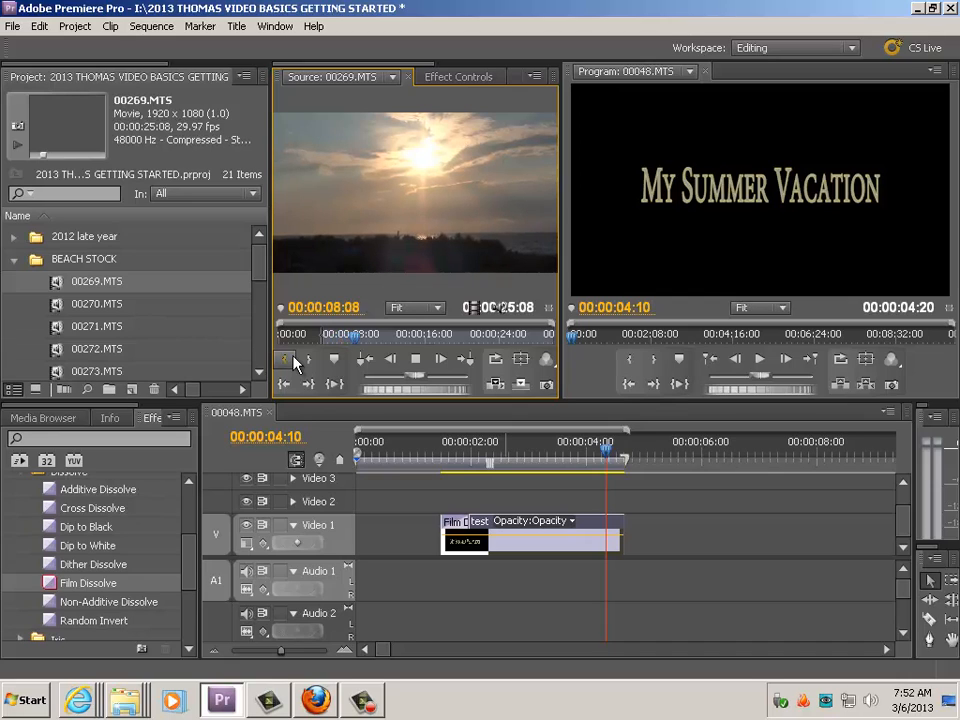
{"action": "key", "text": "space"}
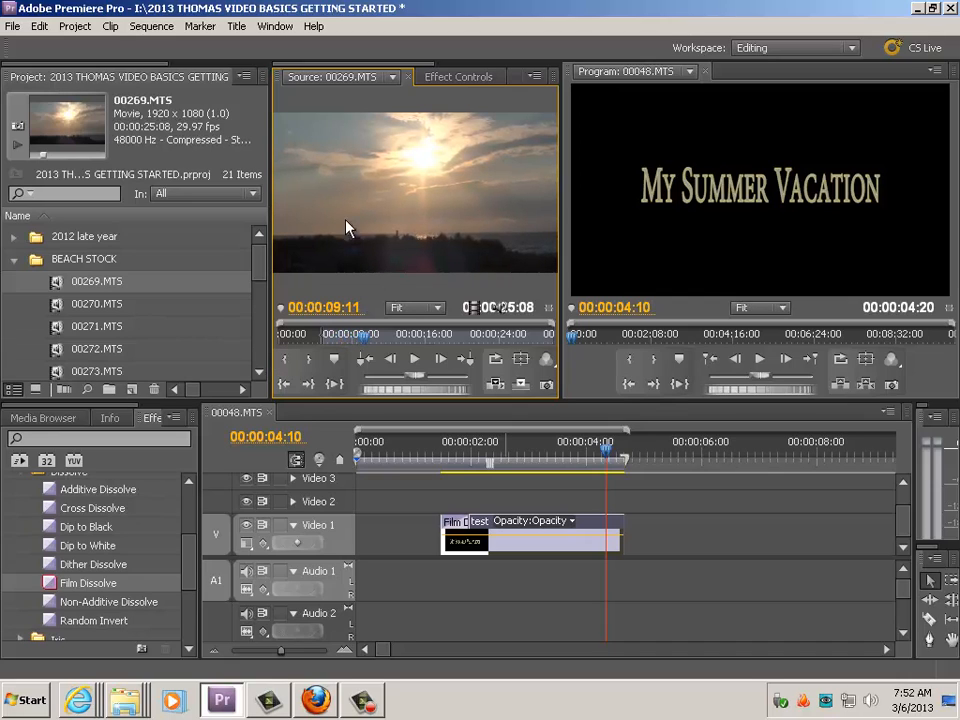
{"action": "left_click", "coordinate": [310, 365]}
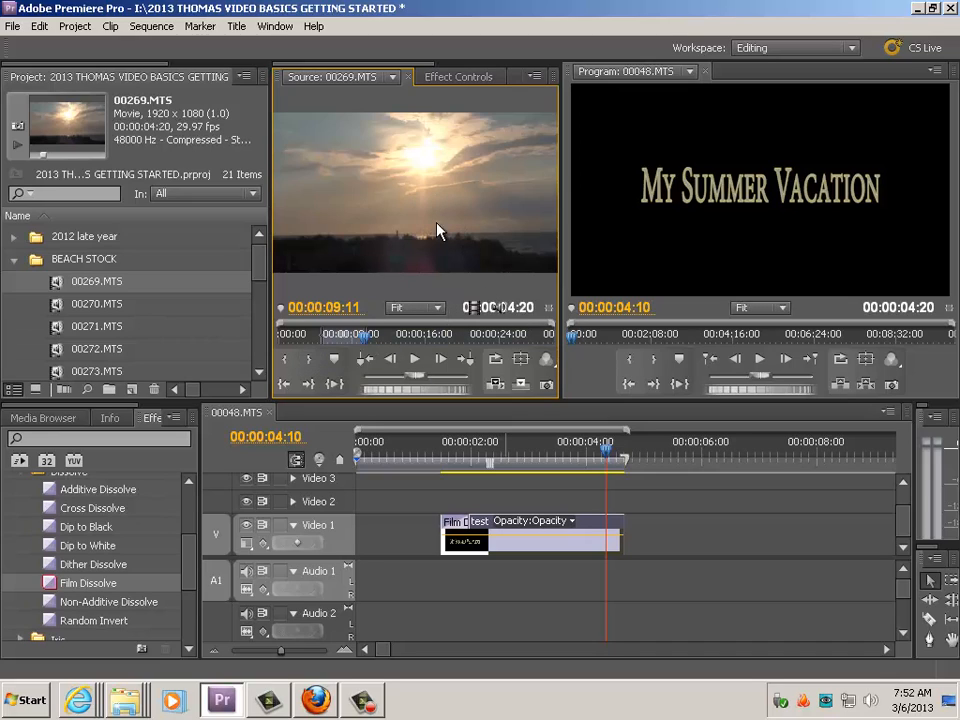
- Place the marked section of 00269.MTS on the timeline after the test clip
{"action": "left_click_drag", "start_coordinate": [437, 230], "coordinate": [418, 188]}
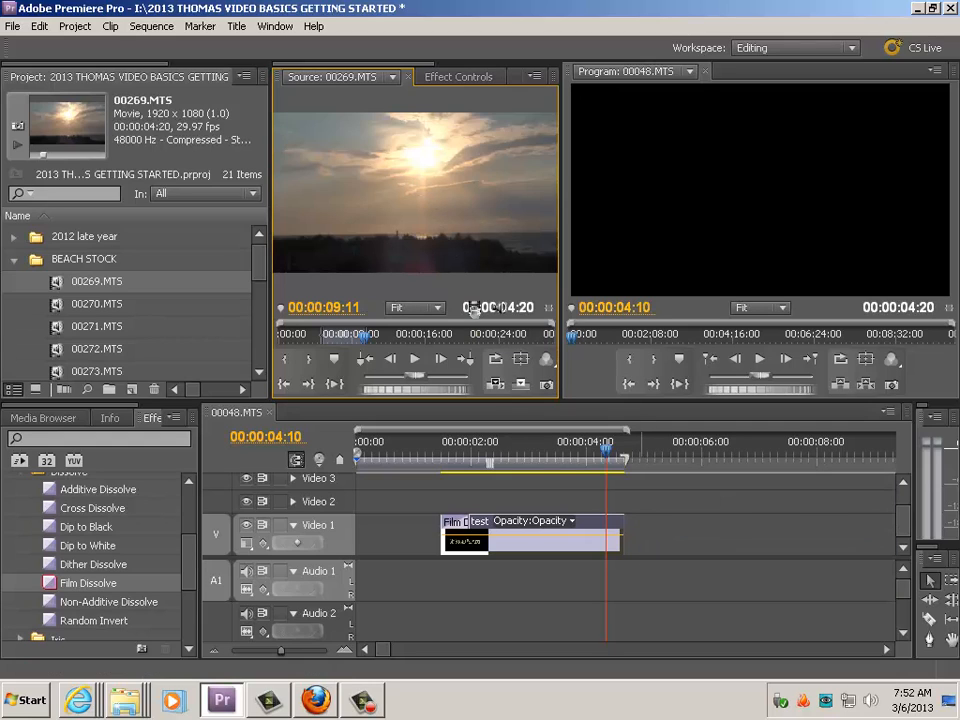